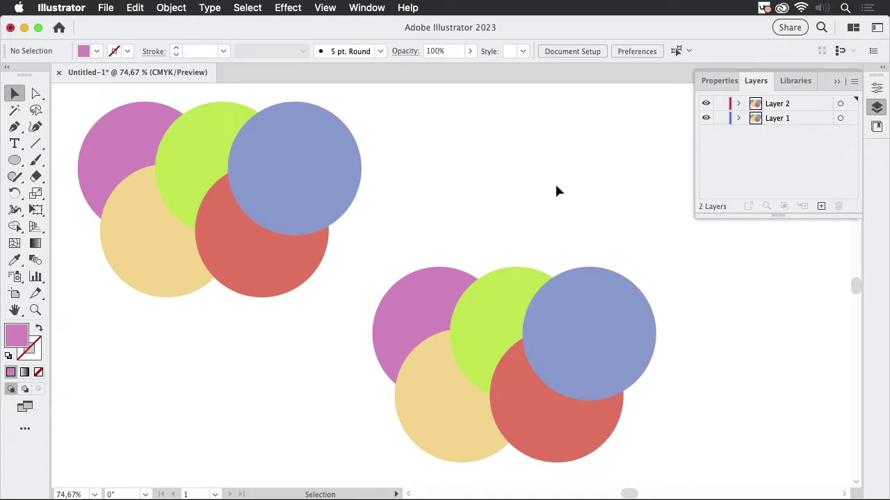
left_click(376, 9)
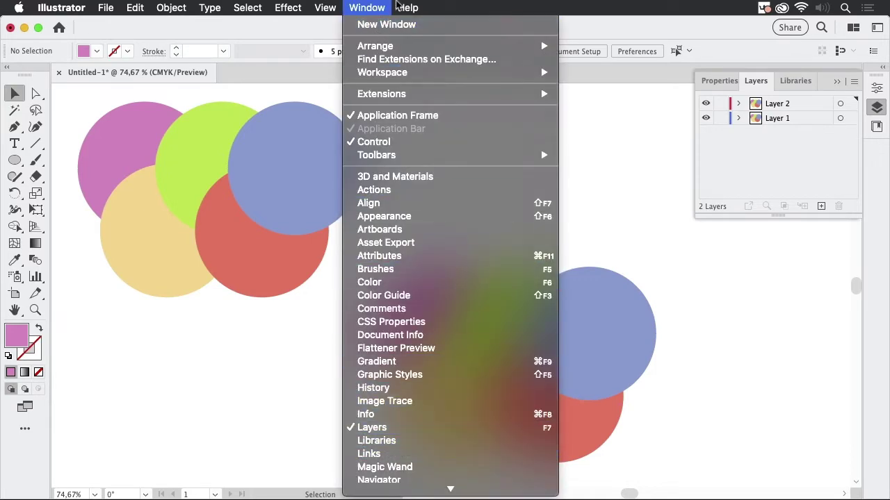
left_click(370, 7)
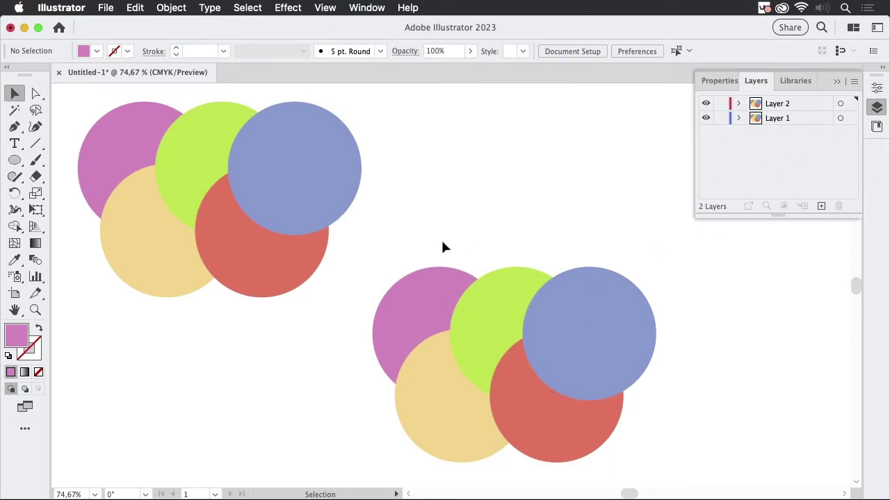
Step: Select the five lower circles, then the five upper circles to see which layer each set belongs to, and deselect
left_click_drag(389, 235, 588, 405)
left_click_drag(615, 445, 616, 447)
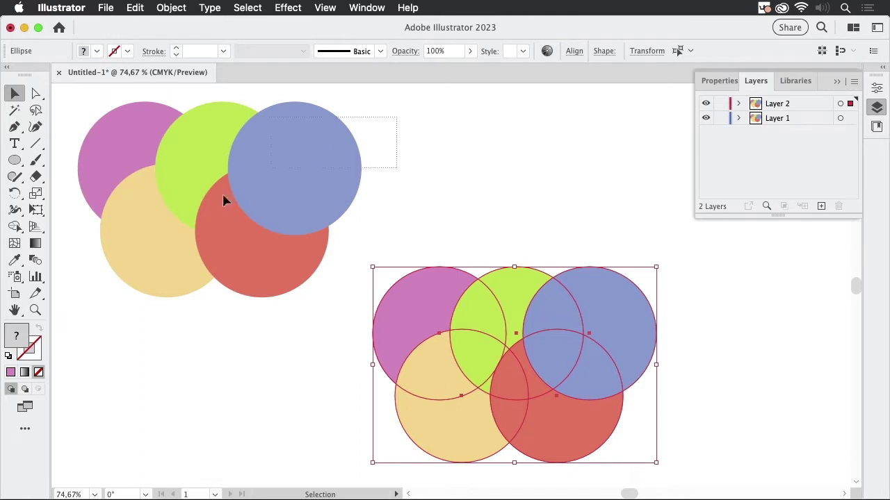
left_click_drag(104, 264, 105, 263)
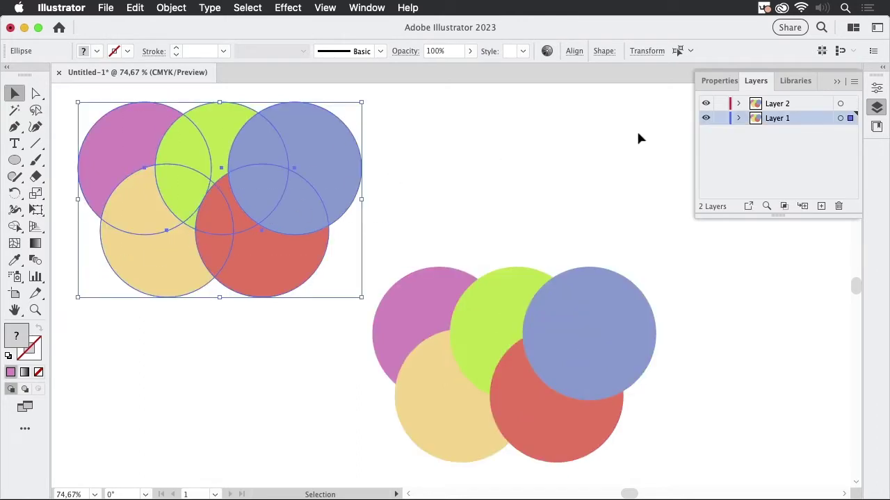
left_click(504, 217)
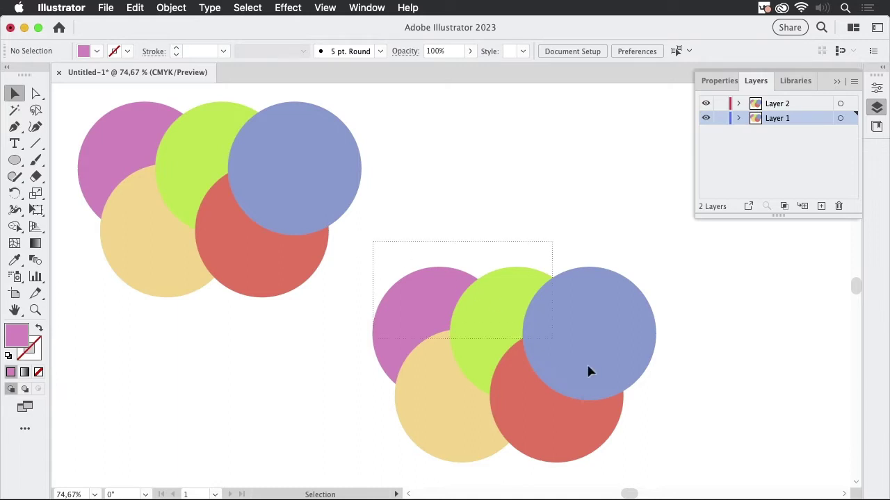
Step: Select the five lower circles, expand Layer 2 to list its individual ellipses, and deselect the artwork
left_click_drag(671, 459, 675, 461)
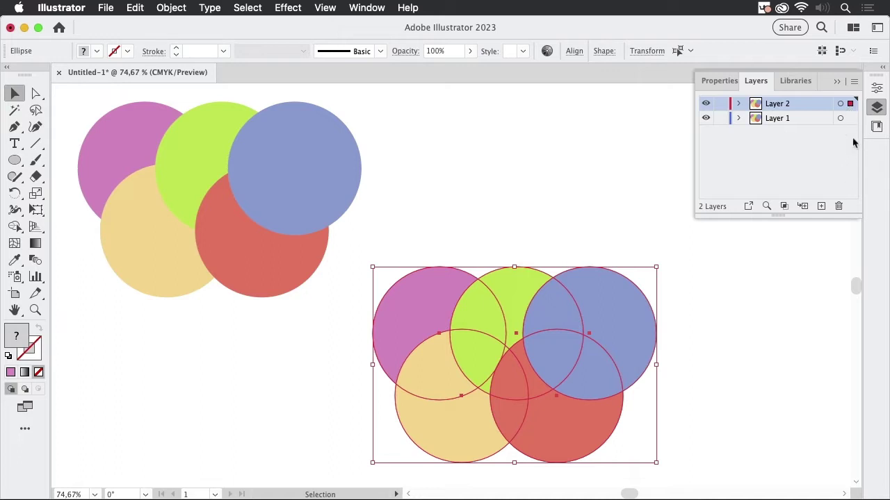
left_click(738, 104)
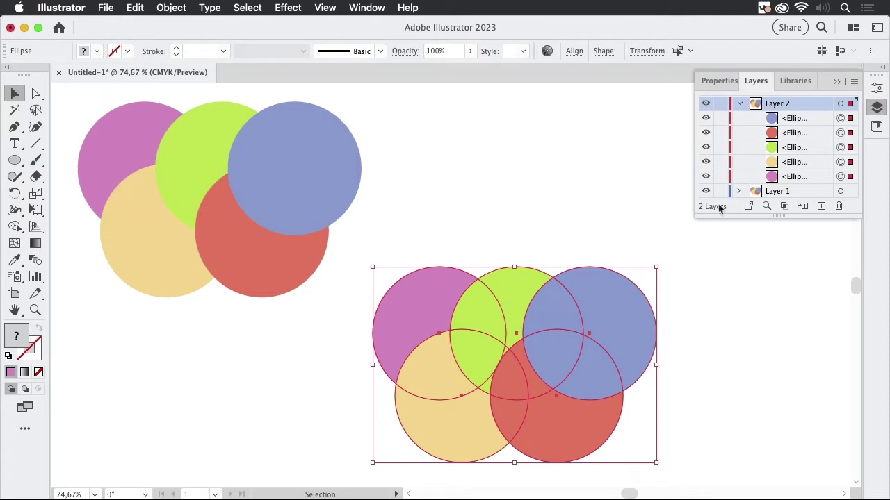
left_click(586, 207)
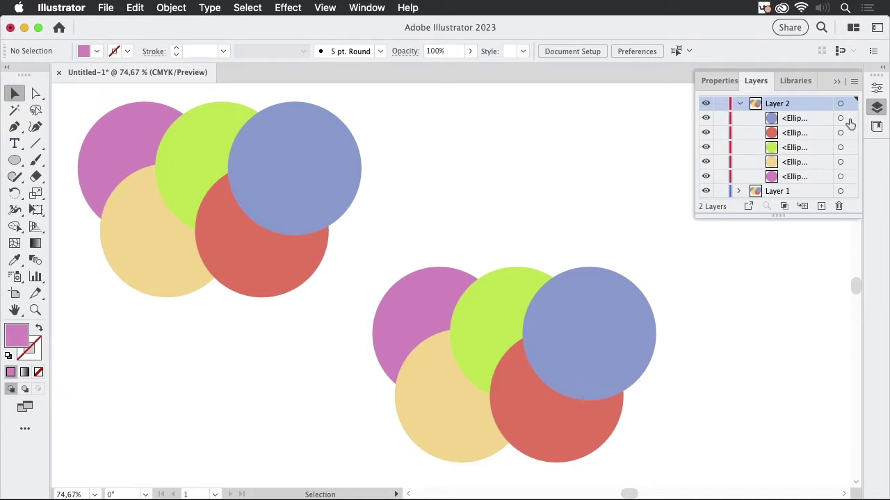
Step: Select the blue ellipse from its Layer 2 entry, then all of Layer 2's artwork, and clear the selection
left_click(850, 118)
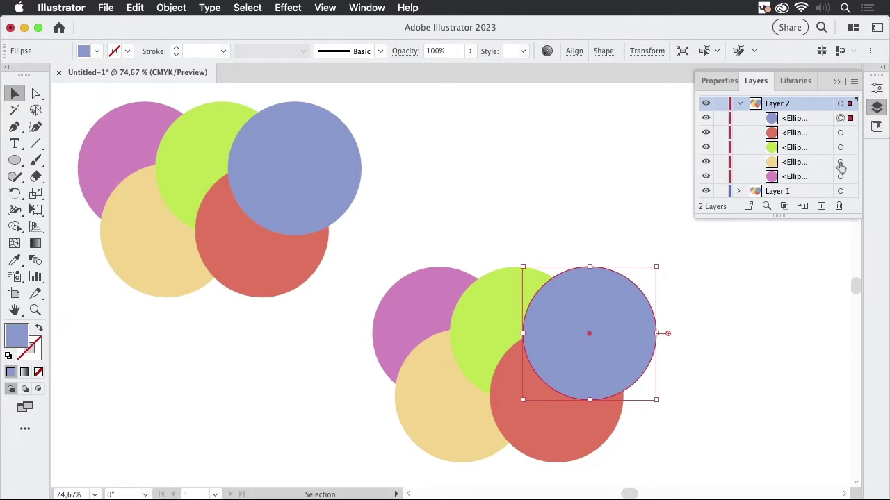
left_click(850, 103)
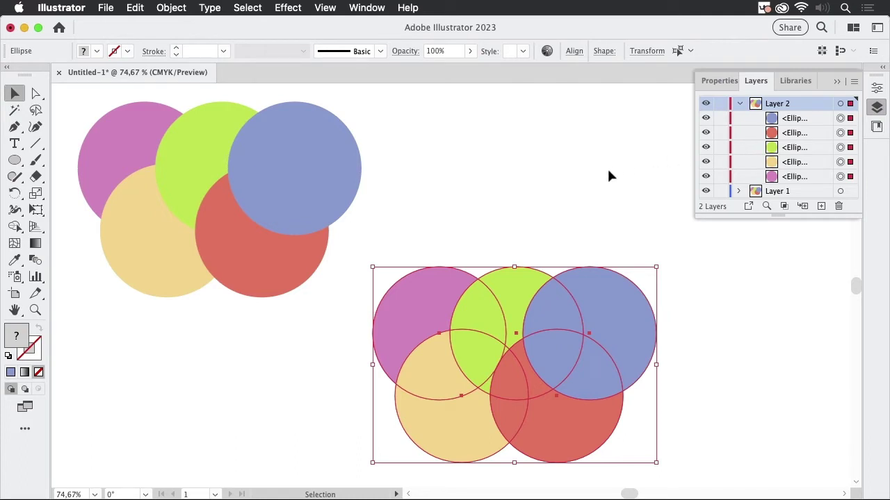
left_click(588, 192)
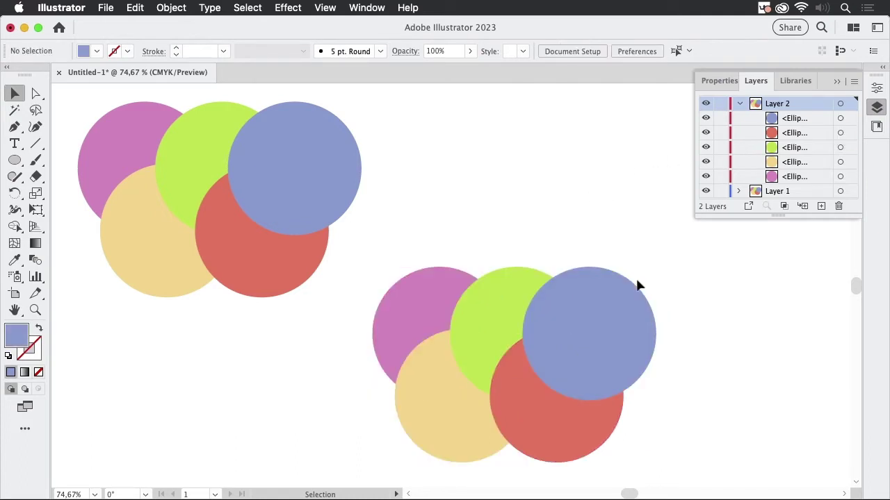
Step: Select the lower blue circle on the artboard, target the green ellipse in Layer 2 instead, and deselect it
left_click(619, 335)
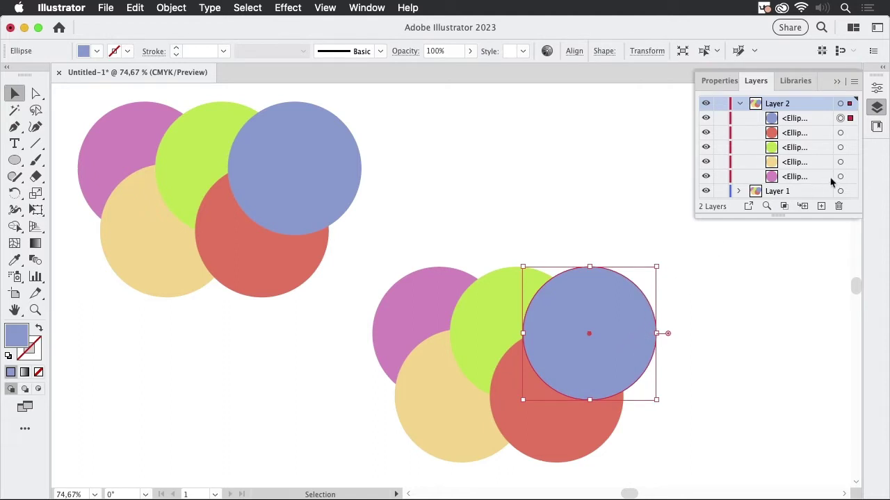
left_click(841, 147)
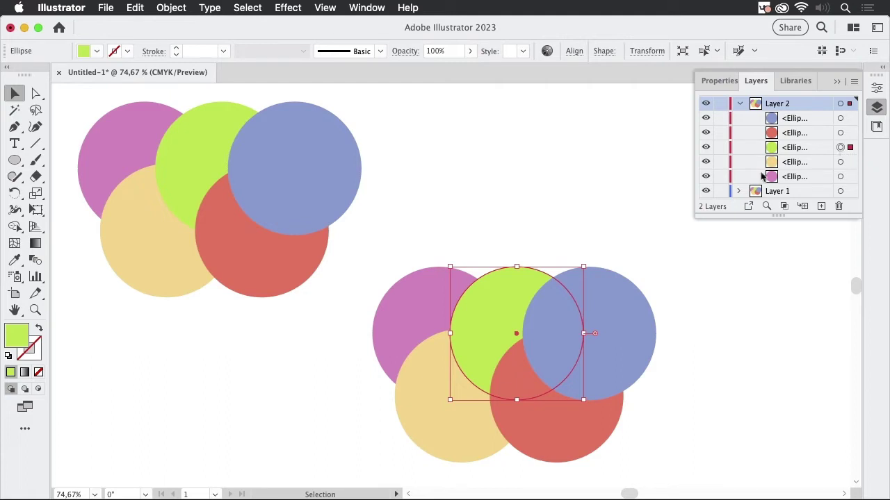
left_click(598, 195)
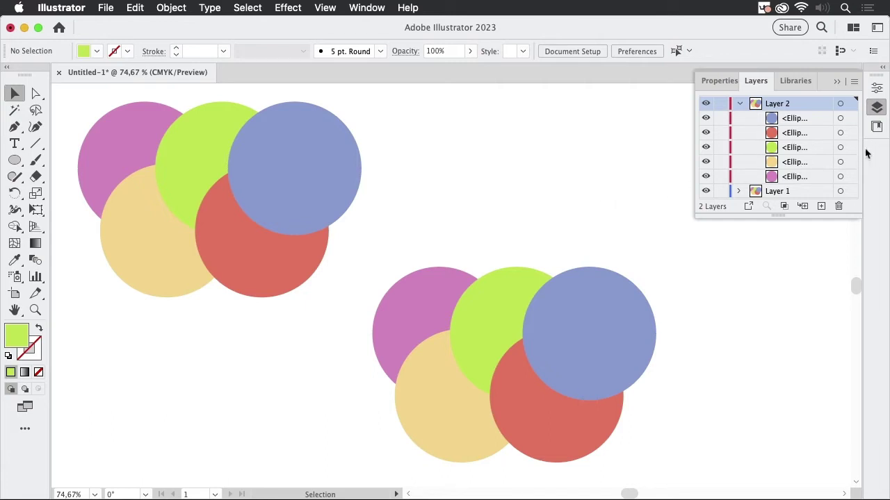
Step: Target the green ellipse, then the red one in Layer 2, and extend the targeting to include green and yellow
left_click(840, 148)
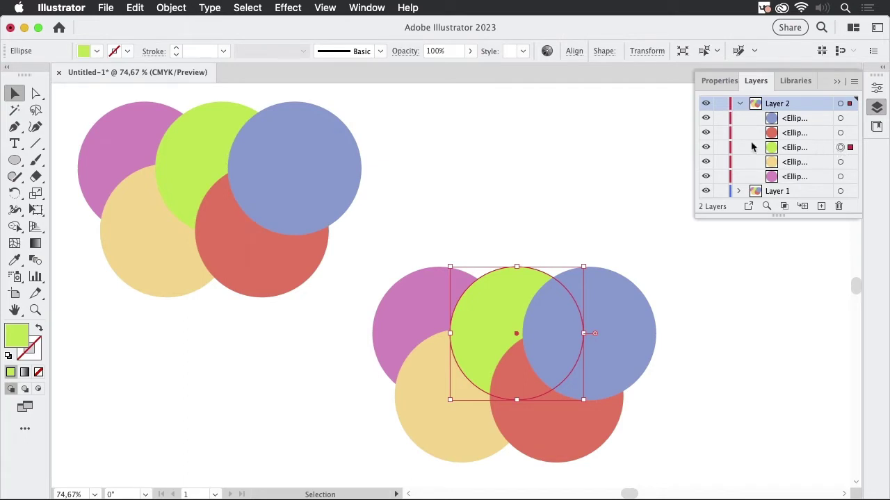
left_click(839, 133)
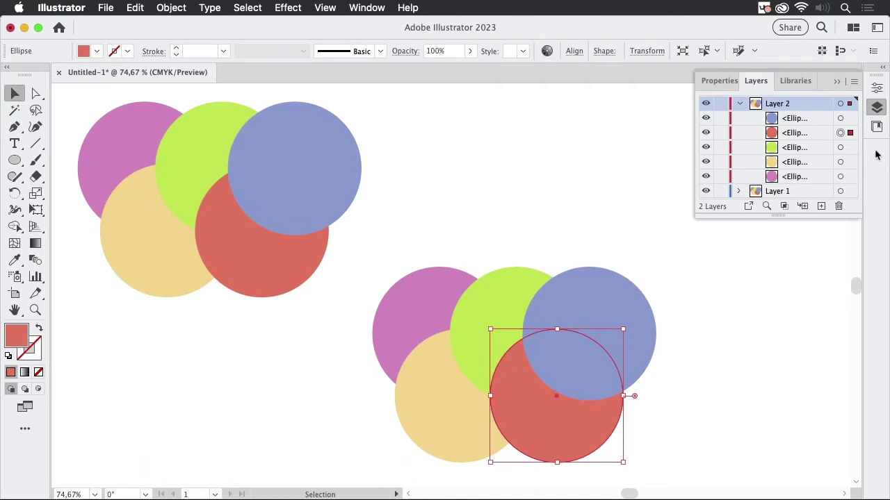
left_click(839, 164, "shift")
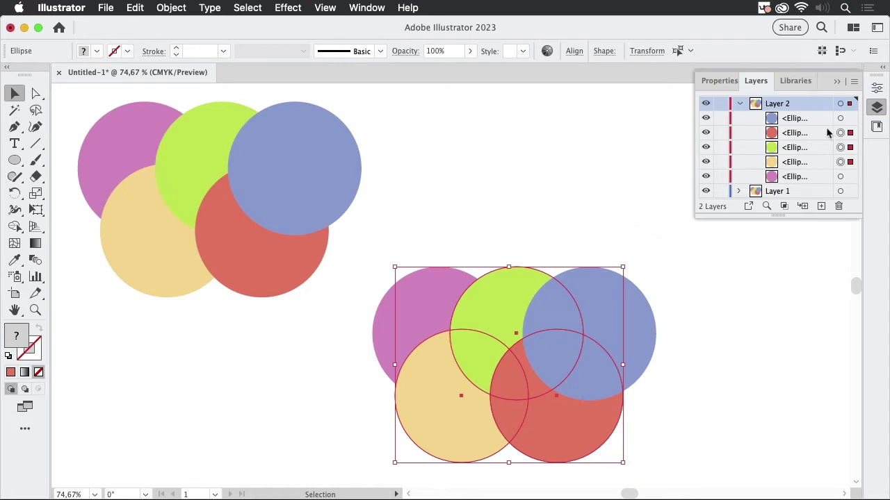
Step: Select all artwork on Layer 2, target the layer itself to compare the target indicators, and deselect everything
left_click(849, 104)
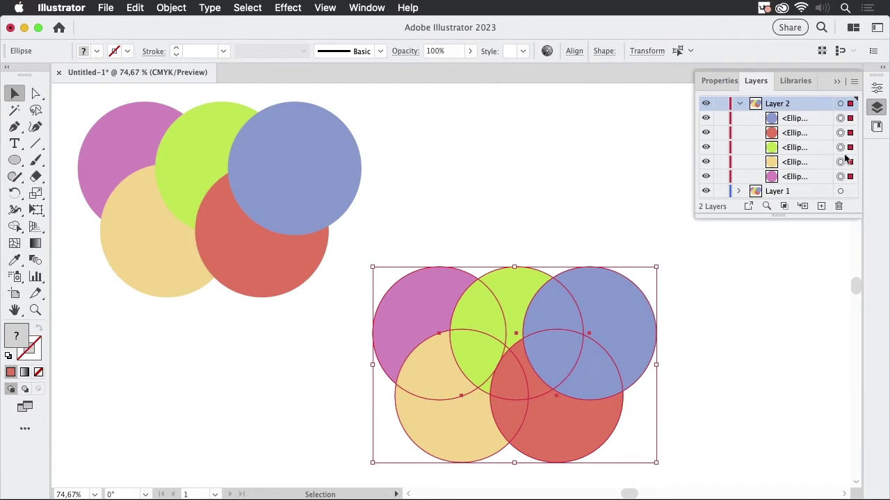
left_click(840, 103)
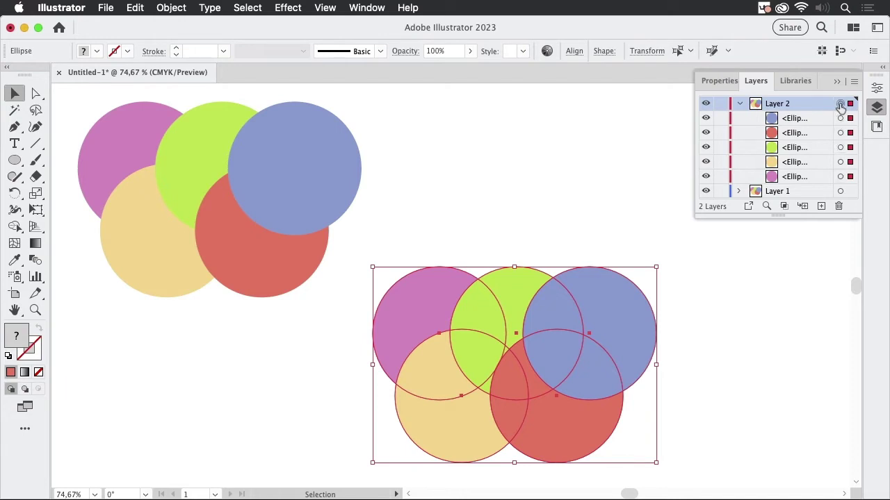
left_click(600, 184)
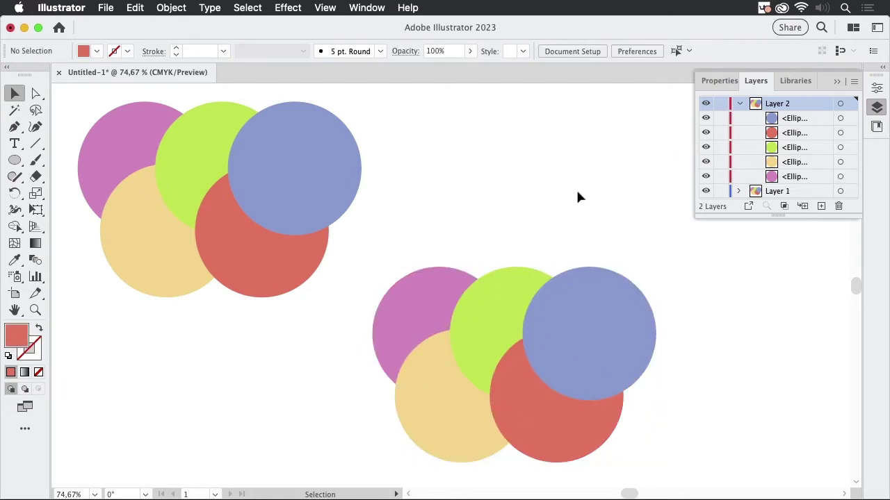
Step: Target Layer 2 as a whole and display its Appearance attributes
left_click(839, 103)
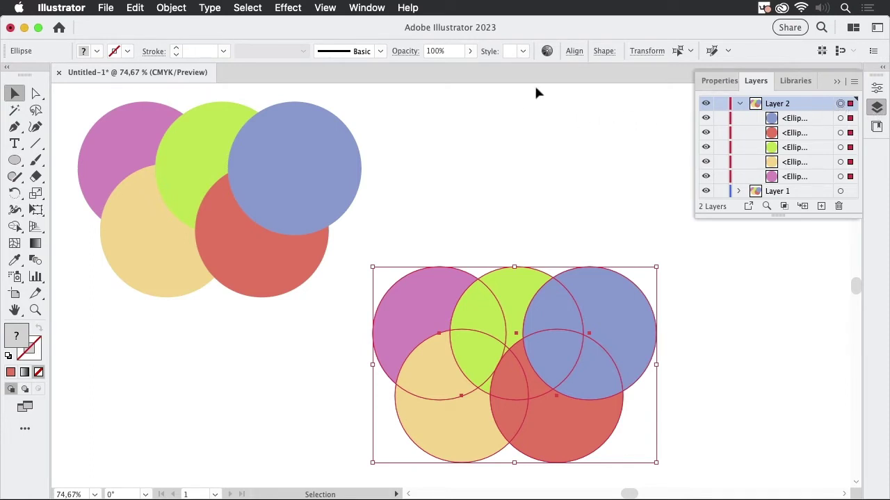
left_click(375, 10)
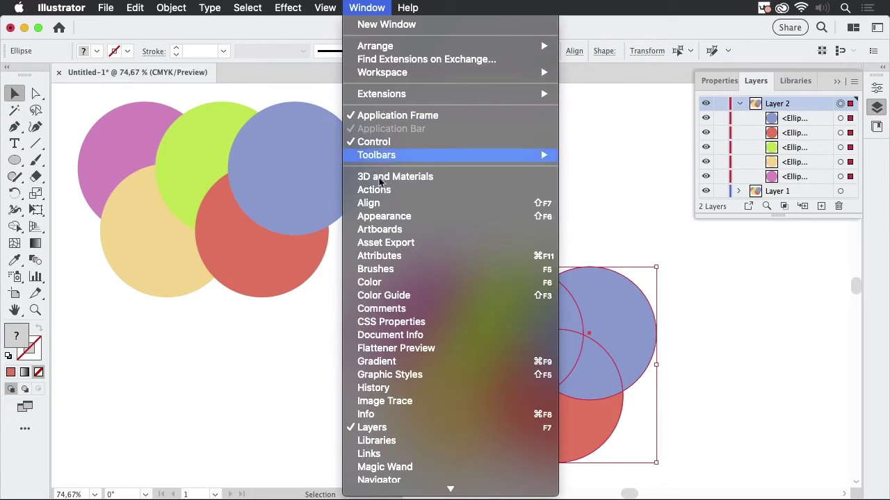
left_click(379, 216)
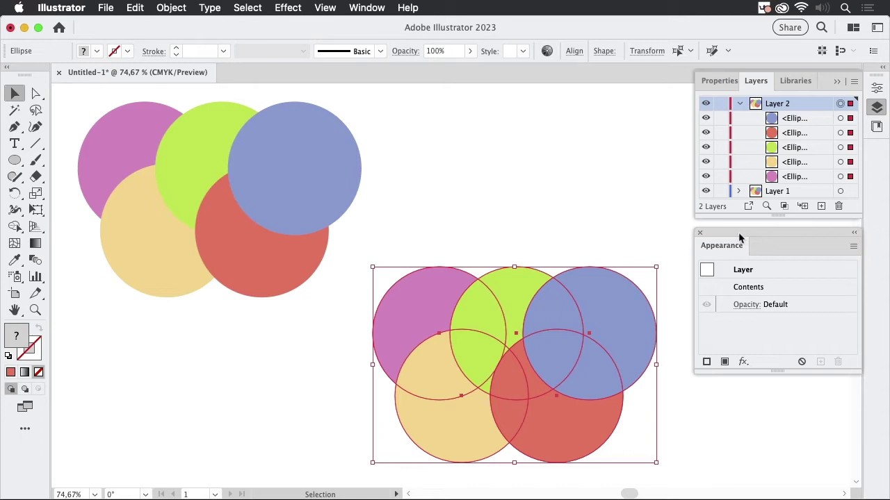
Step: Arrange the workspace so the Appearance attributes float directly beneath the expanded layer list
left_click_drag(739, 233, 877, 160)
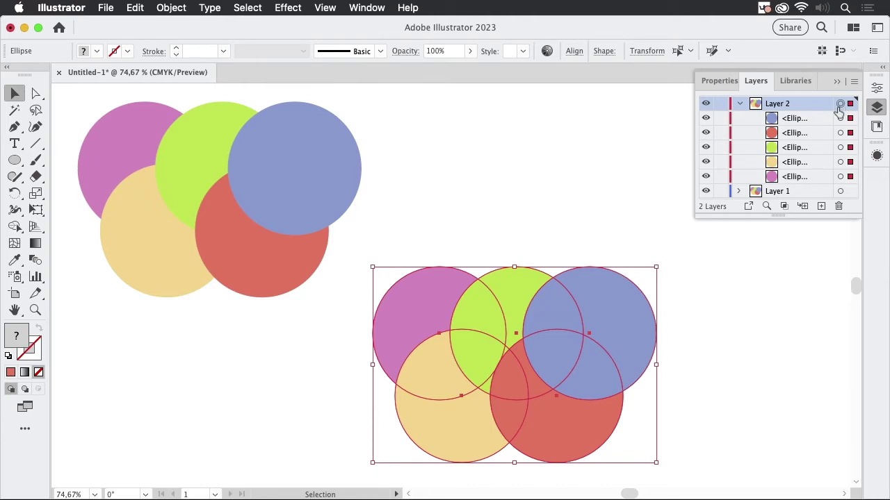
left_click(877, 156)
left_click_drag(733, 157, 713, 307)
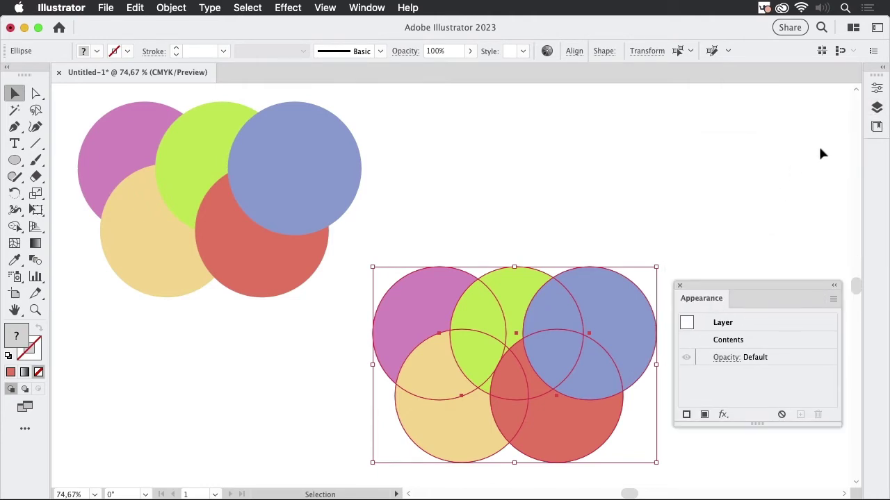
left_click(877, 107)
left_click_drag(768, 284, 787, 227)
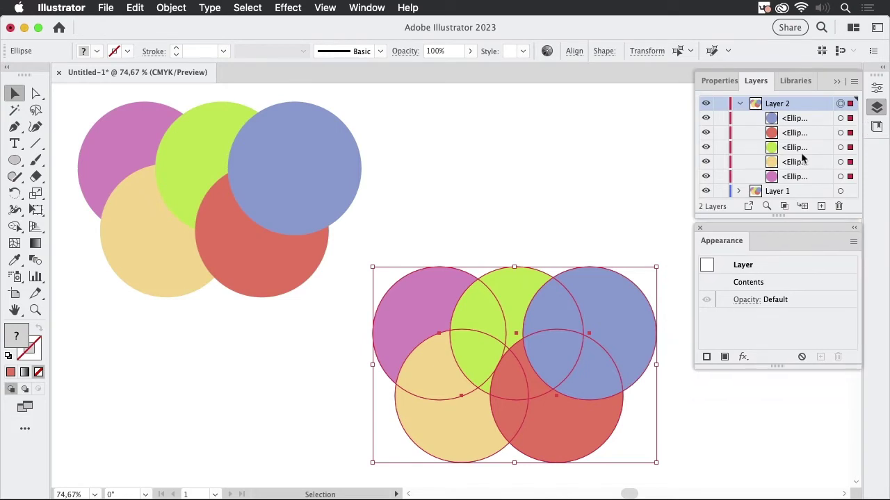
Step: Select only the lower green circle and highlight the Path entry in its Appearance attributes
left_click(479, 224)
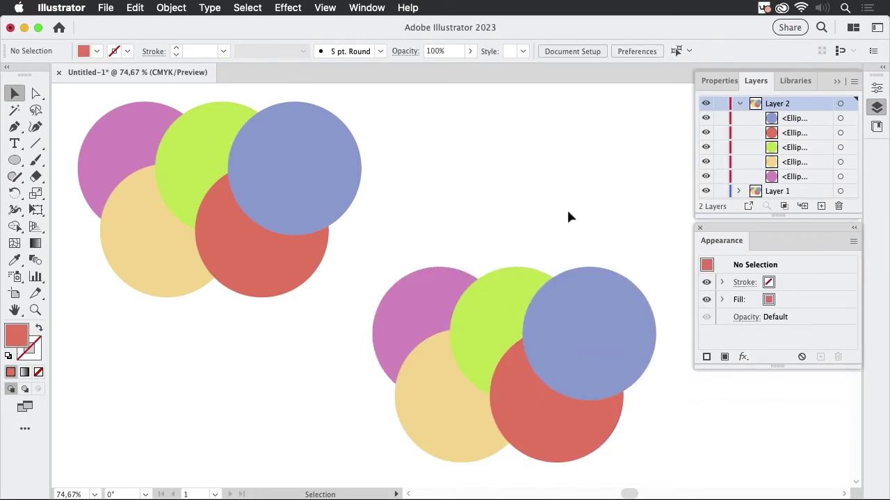
left_click(492, 310)
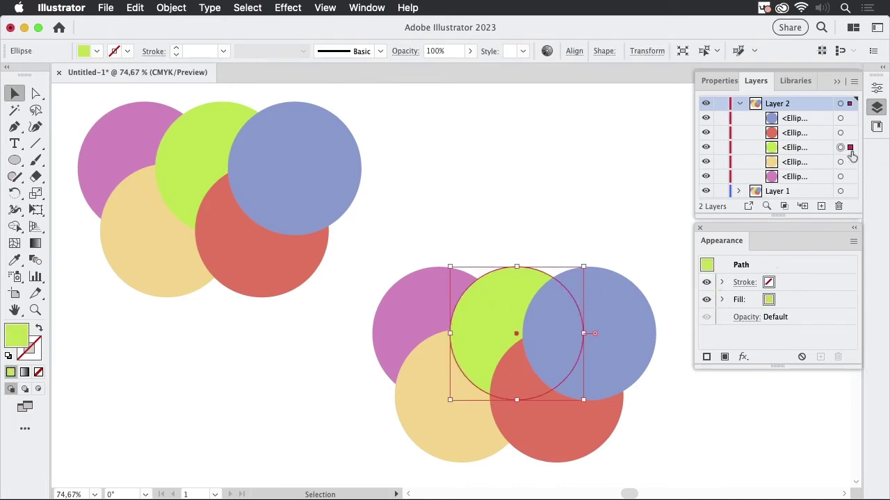
left_click(764, 266)
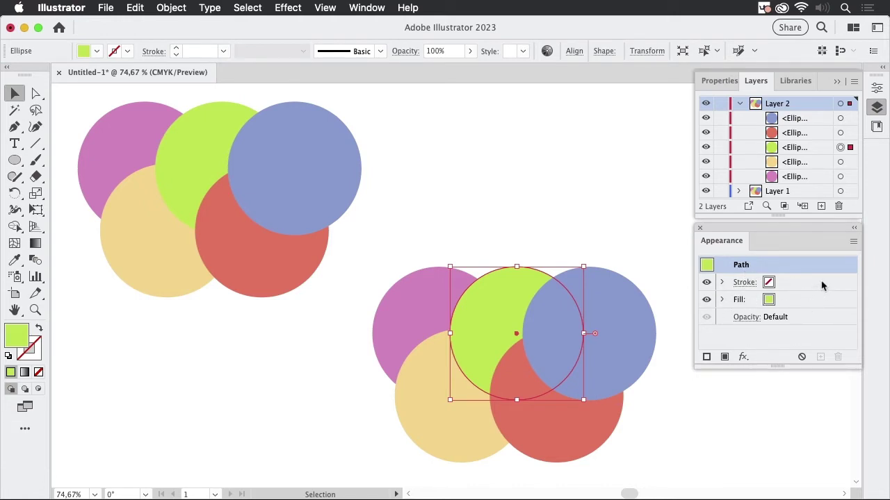
Step: Target Layer 2 and highlight the Layer entry, then the Contents entry, in its Appearance attributes
left_click(839, 104)
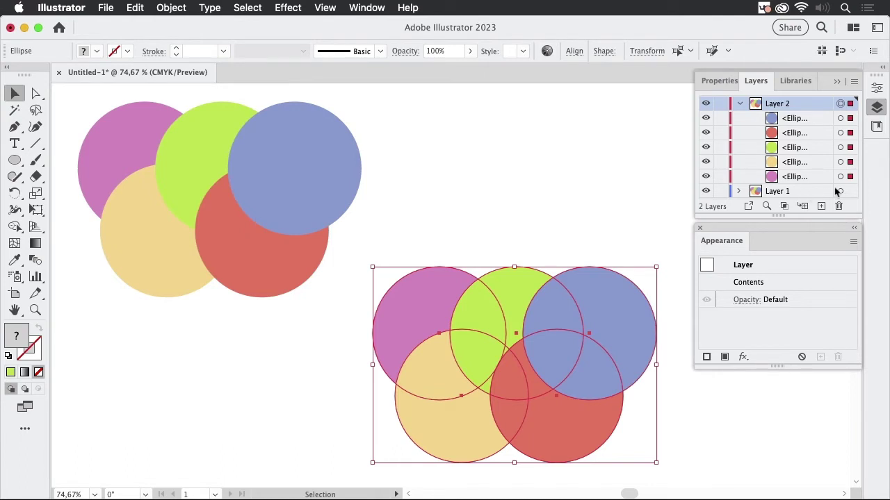
left_click(772, 263)
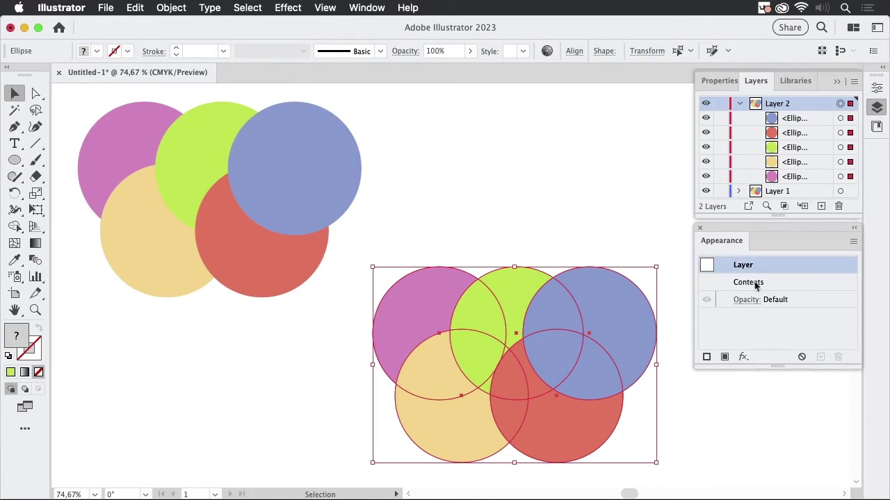
left_click(793, 285)
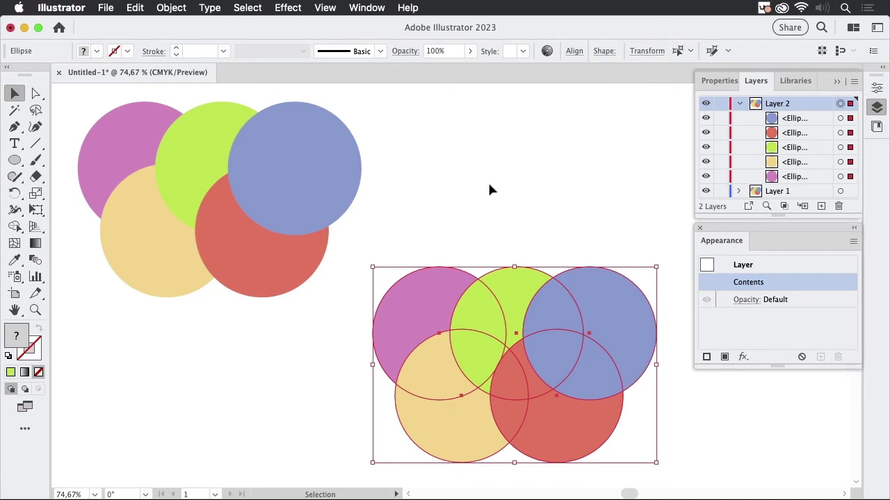
Step: Select the five upper circles on Layer 1 in place of Layer 2's artwork to examine their Appearance attributes, and deselect them
left_click(434, 156)
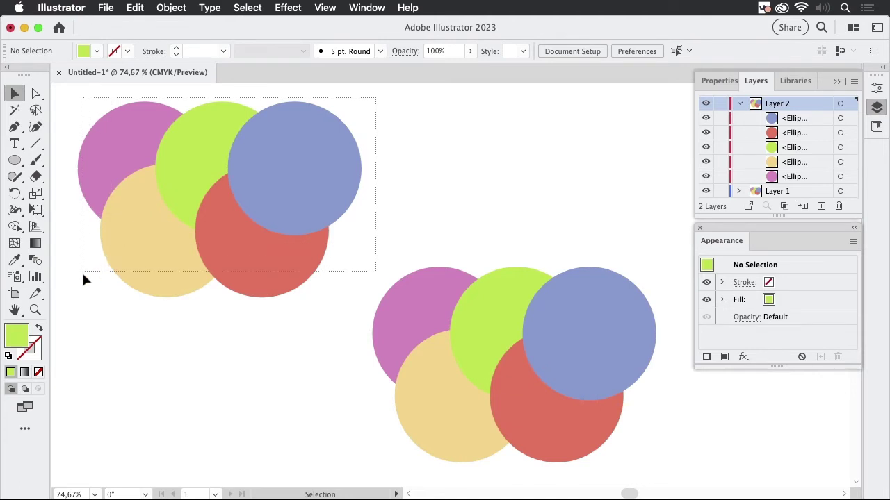
left_click_drag(73, 282, 70, 280)
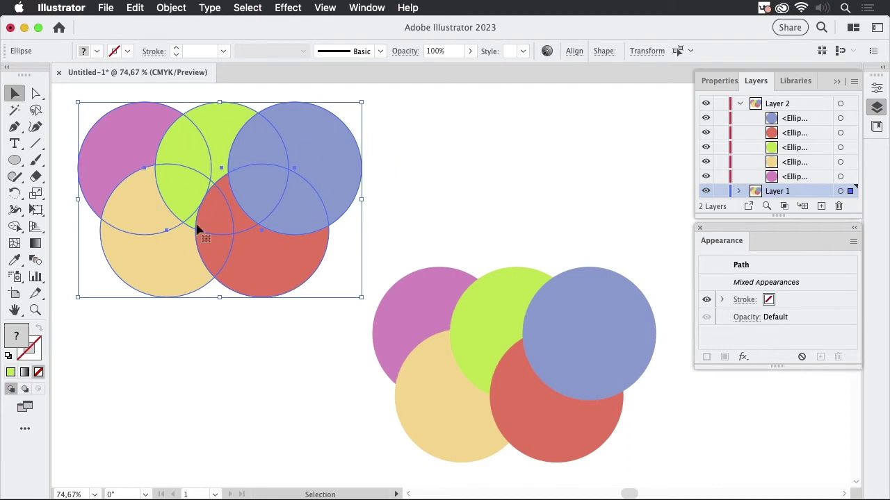
left_click(500, 157)
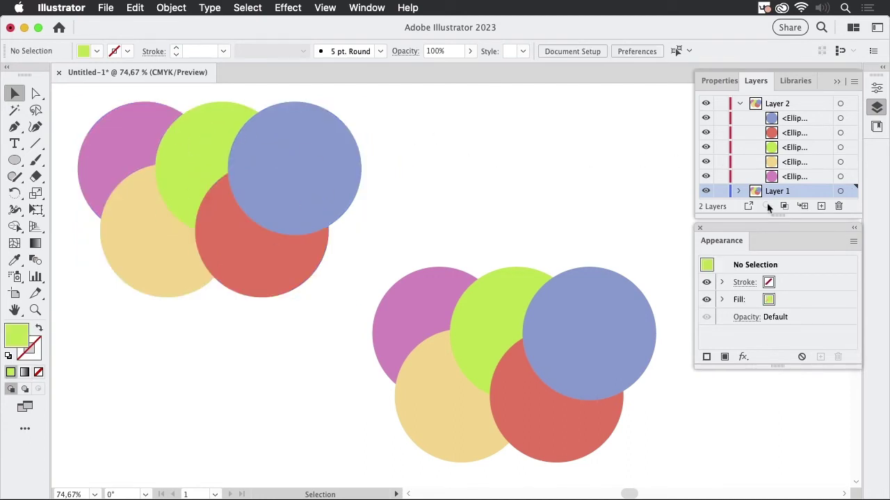
Step: Extend the layer list, expand Layer 1's contents, and select all five of its circles without targeting the layer
left_click_drag(780, 217, 780, 301)
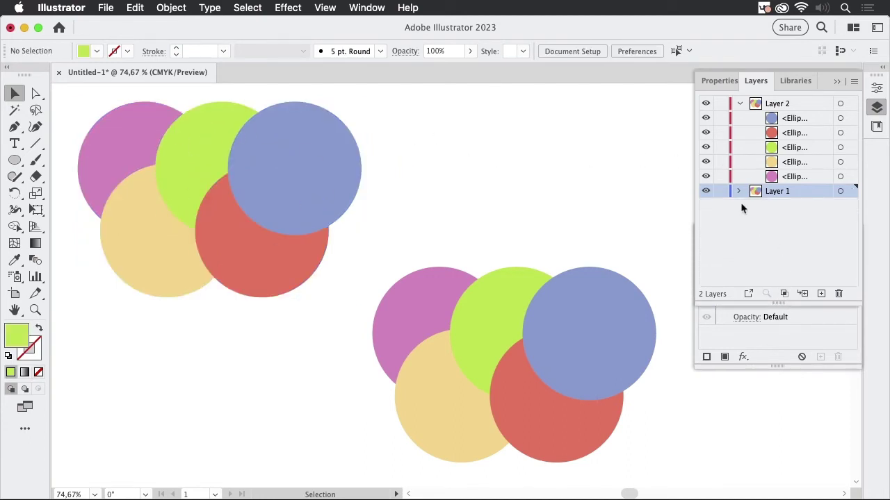
left_click(739, 191)
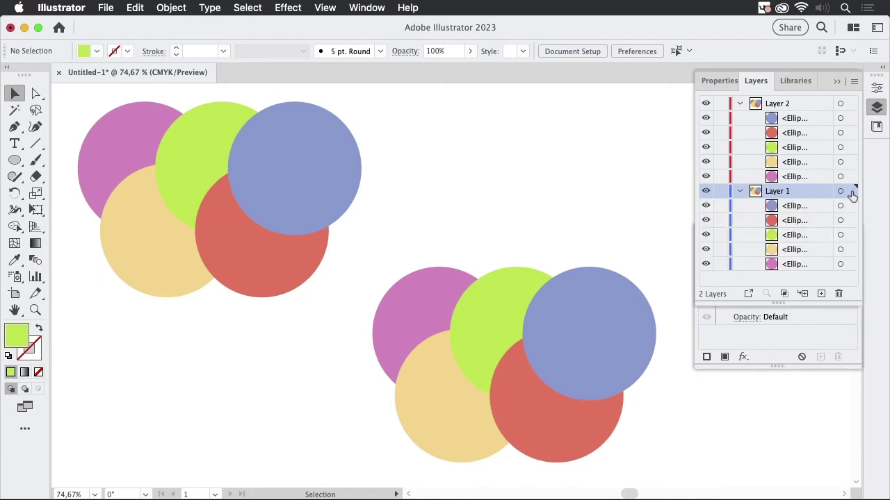
left_click(852, 194)
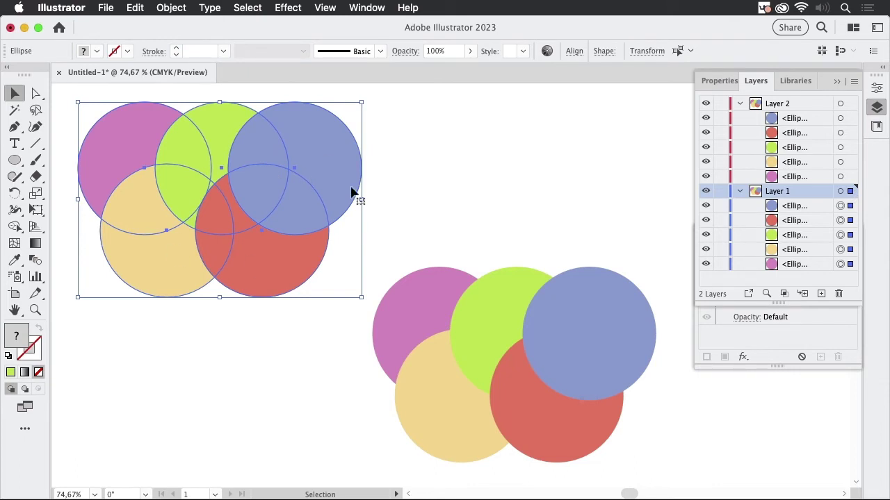
mouse_move(779, 300)
left_mouse_down()
mouse_move(779, 212)
mouse_move(779, 295)
left_mouse_up()
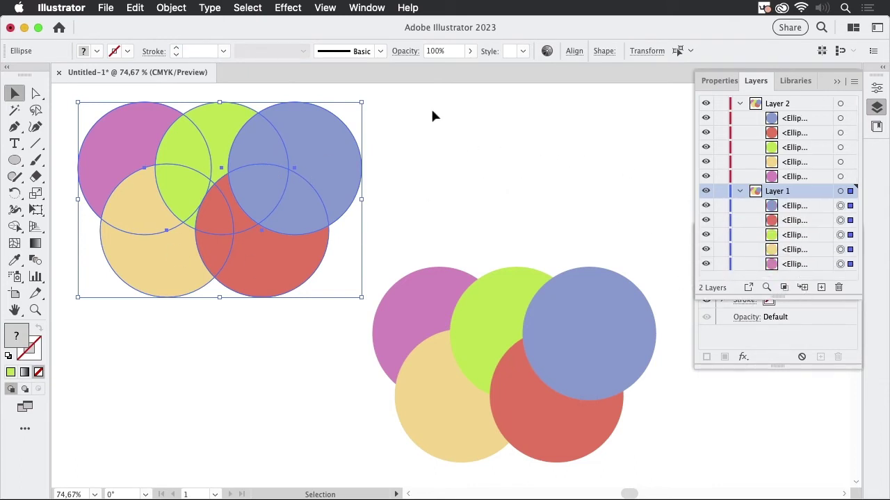
Step: Apply a Multiply Drop Shadow with 75% opacity, 2,469 mm X and Y offsets and 1,764 mm blur to the selected Layer 1 circles
left_click(289, 9)
mouse_move(323, 209)
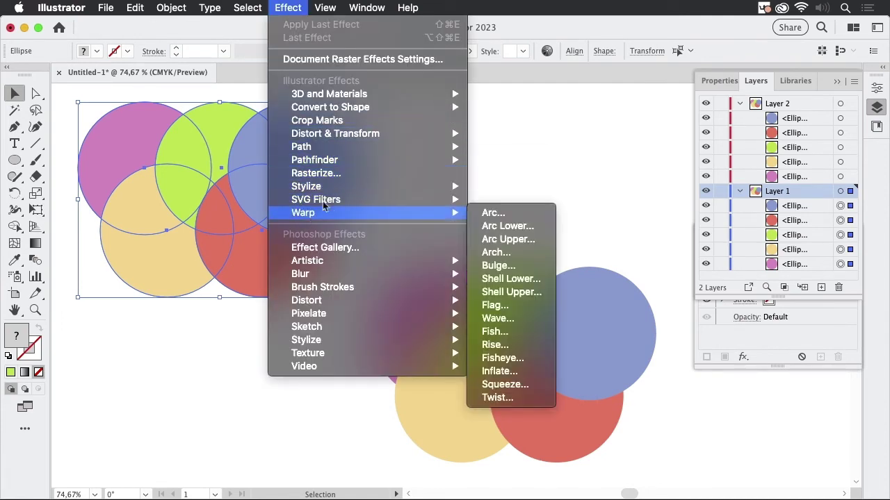
mouse_move(442, 190)
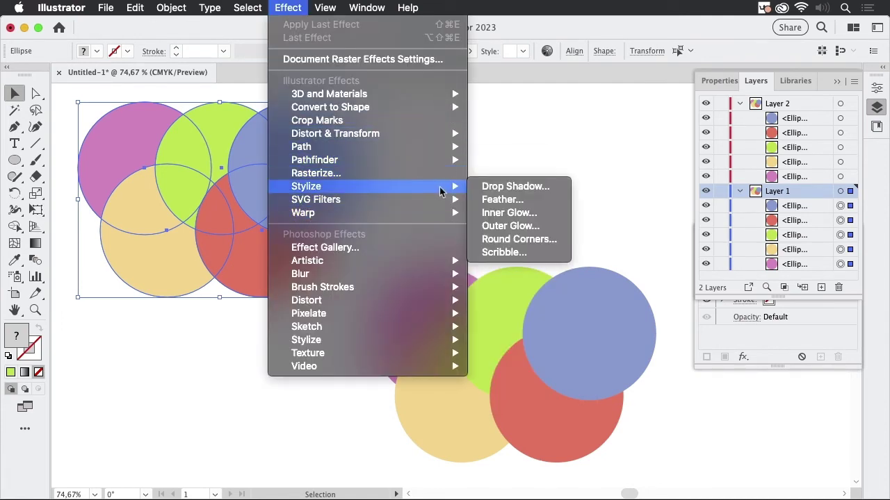
left_click(517, 187)
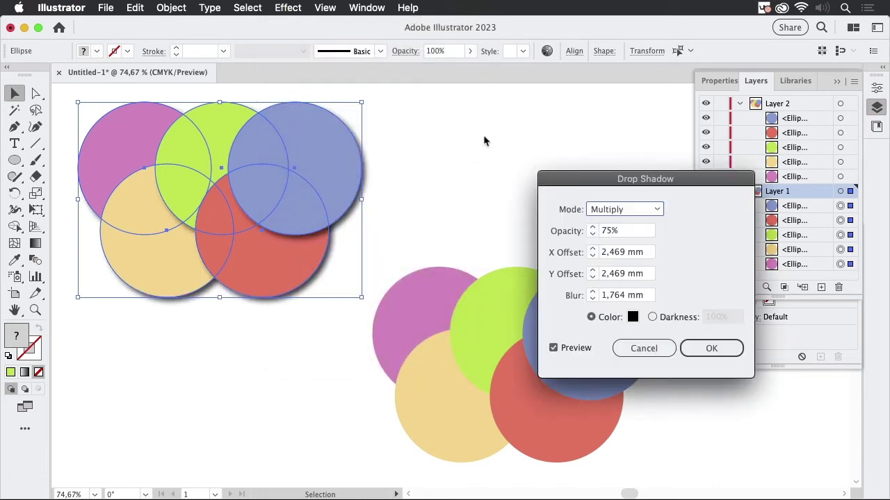
left_click(710, 351)
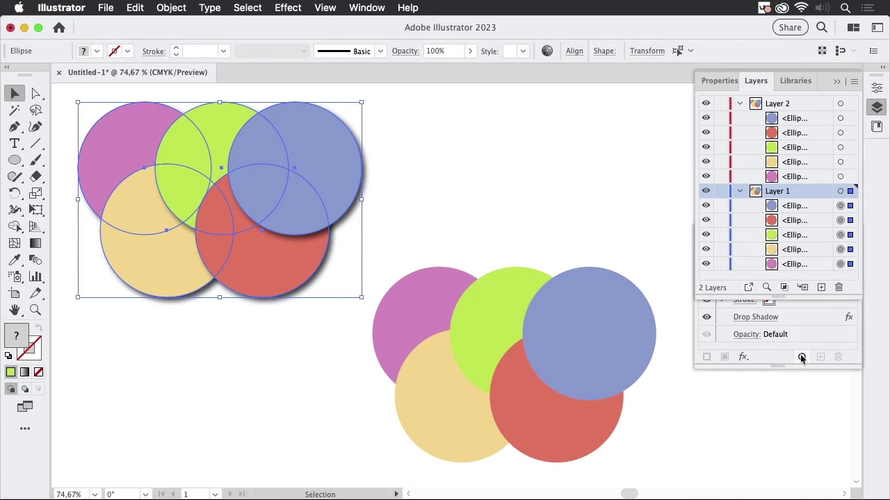
Step: Move the Appearance attributes below the layer list, highlight the Drop Shadow entry of the Layer 1 circles, and deselect them
left_click(779, 357)
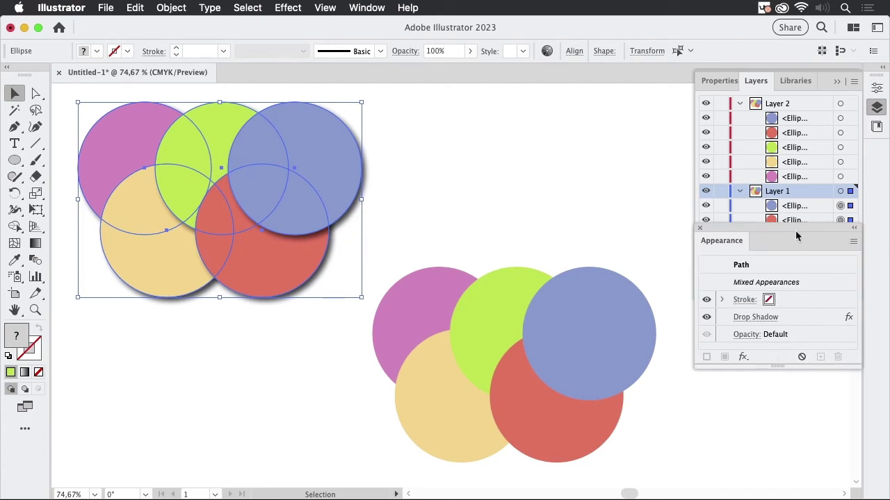
left_click_drag(797, 236, 794, 305)
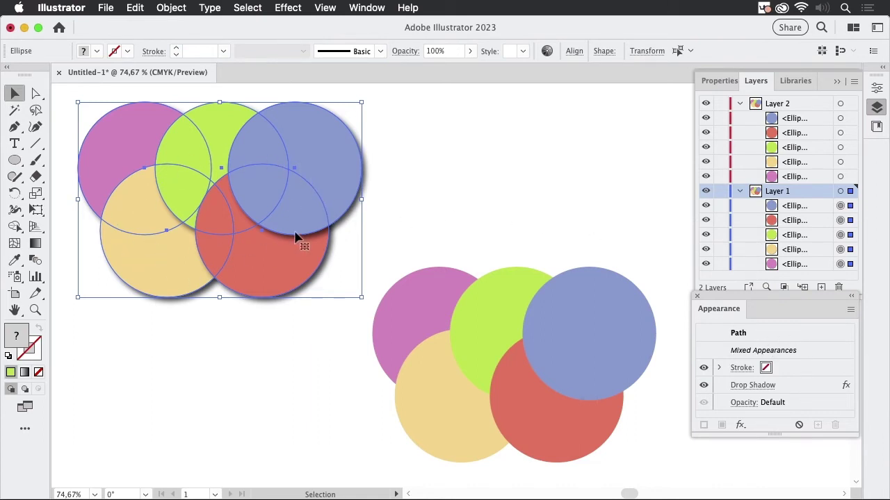
left_click(801, 391)
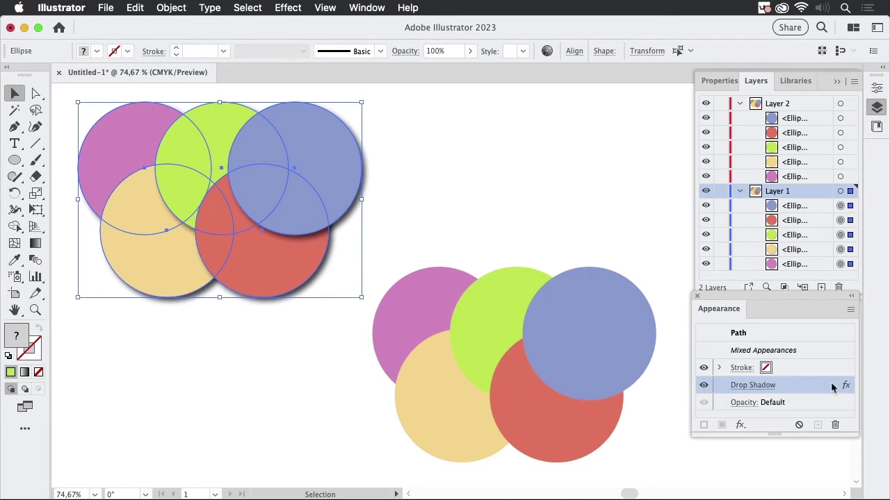
left_click(600, 193)
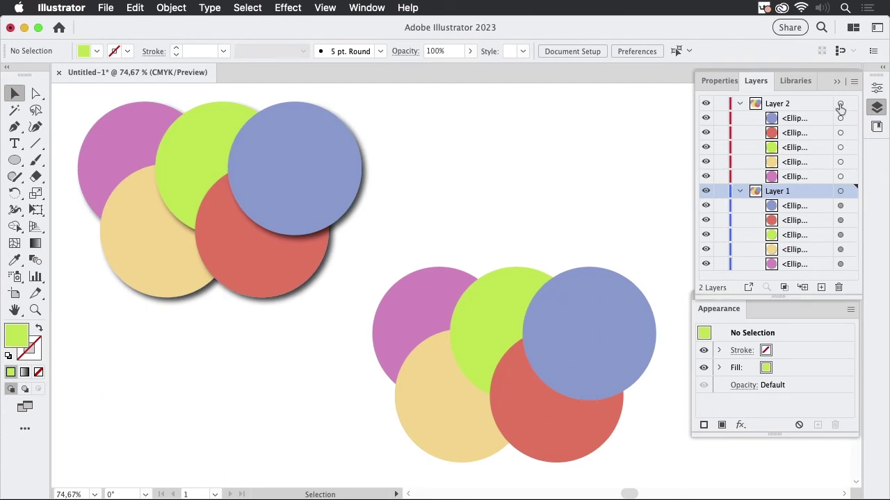
Step: Target Layer 2 and apply a Drop Shadow effect to the whole layer with the offered settings
left_click(840, 103)
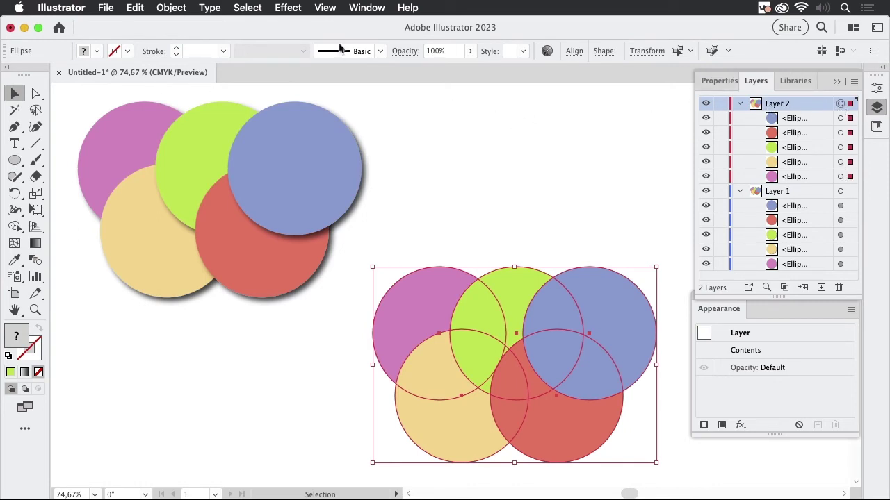
left_click(290, 8)
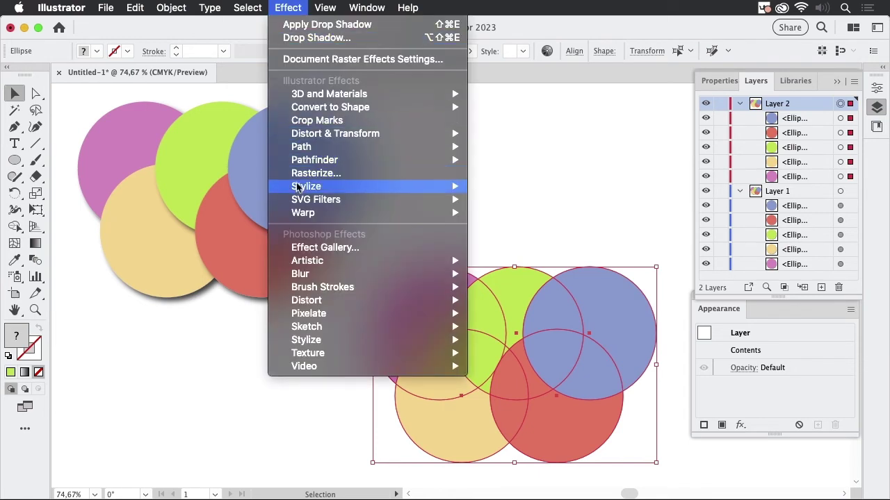
mouse_move(456, 186)
left_click(522, 186)
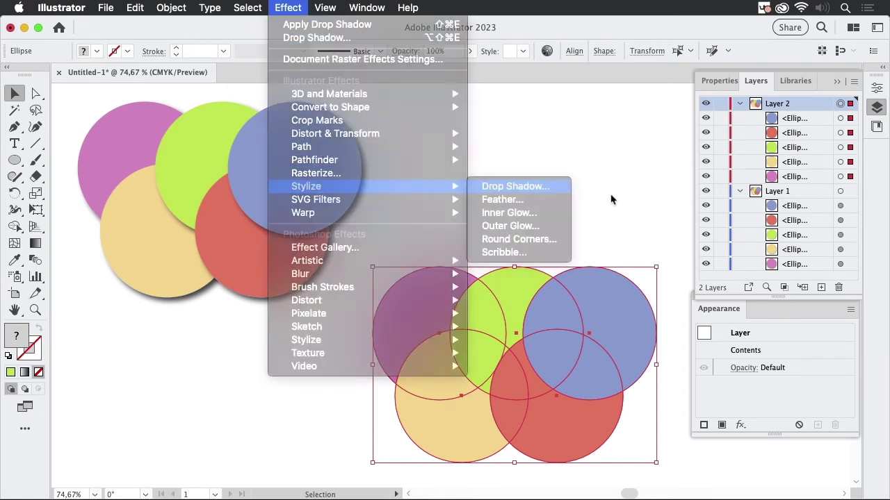
left_click(705, 351)
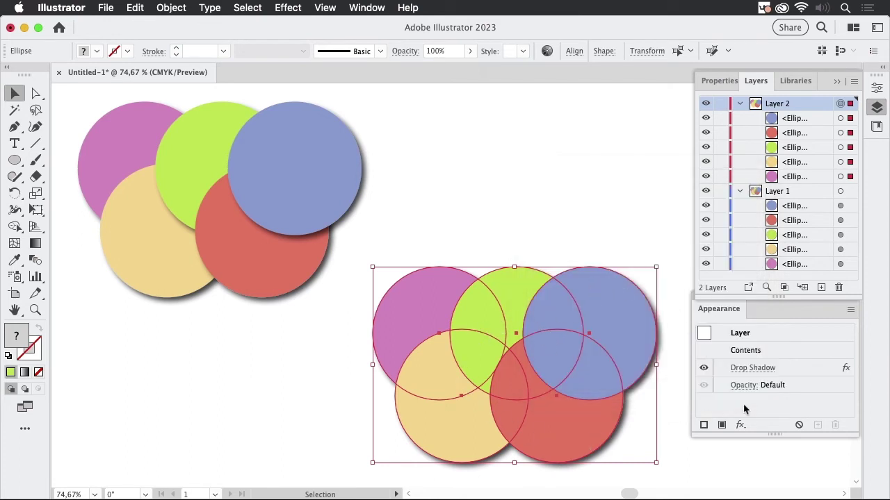
Step: Highlight the Layer, Drop Shadow and Contents entries in Layer 2's Appearance attributes, and deselect the artwork
left_click(776, 331)
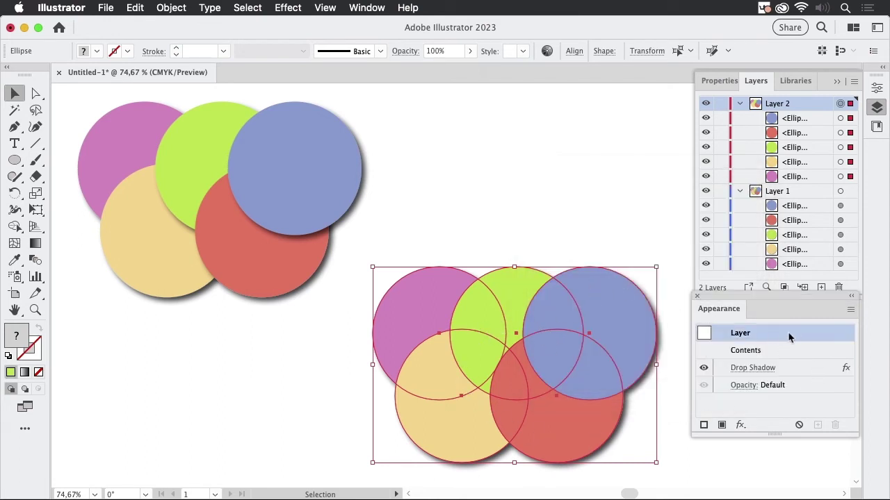
left_click(791, 373)
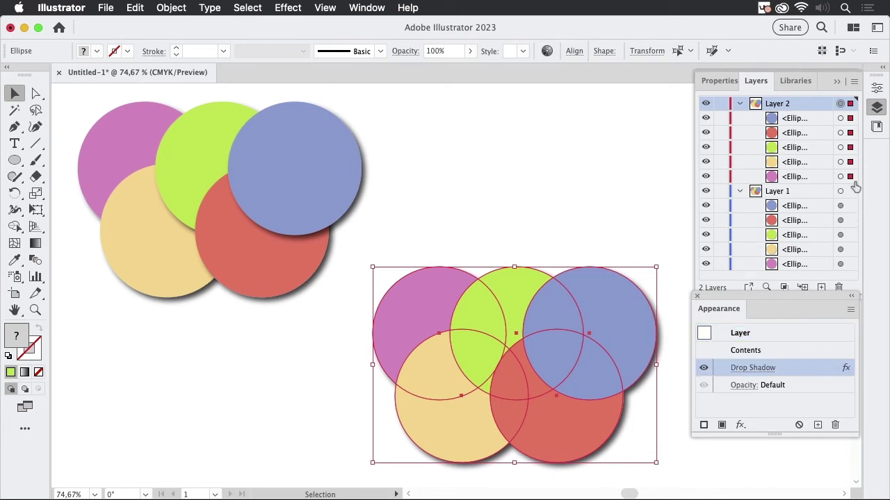
left_click(775, 351)
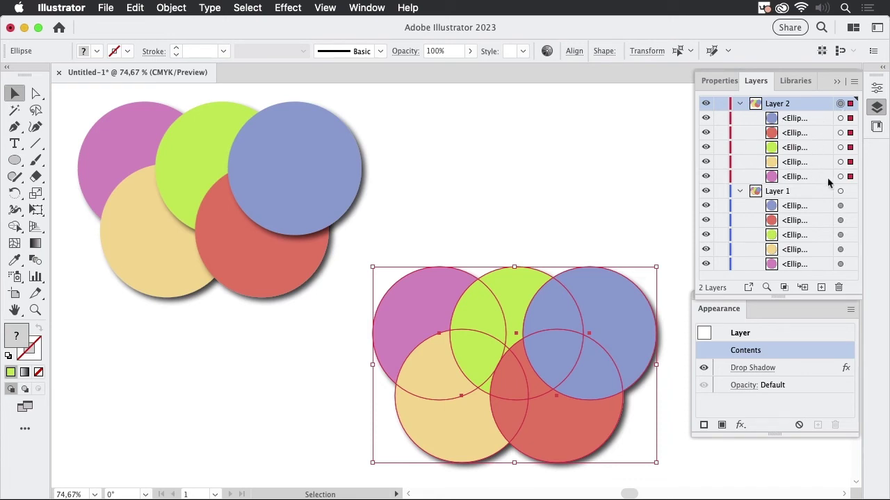
left_click(610, 230)
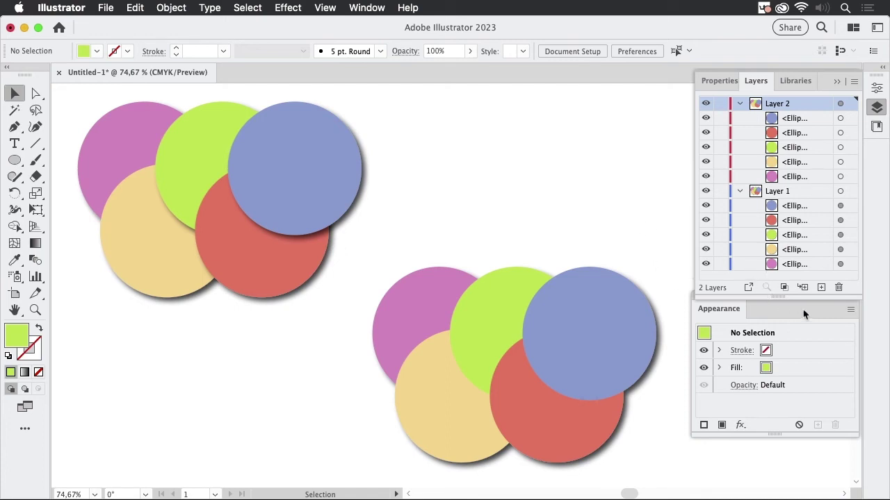
Step: Shift the Appearance attributes clear of the layer list, and delete the Drop Shadow effect from the targeted Layer 2
left_click_drag(803, 309, 807, 326)
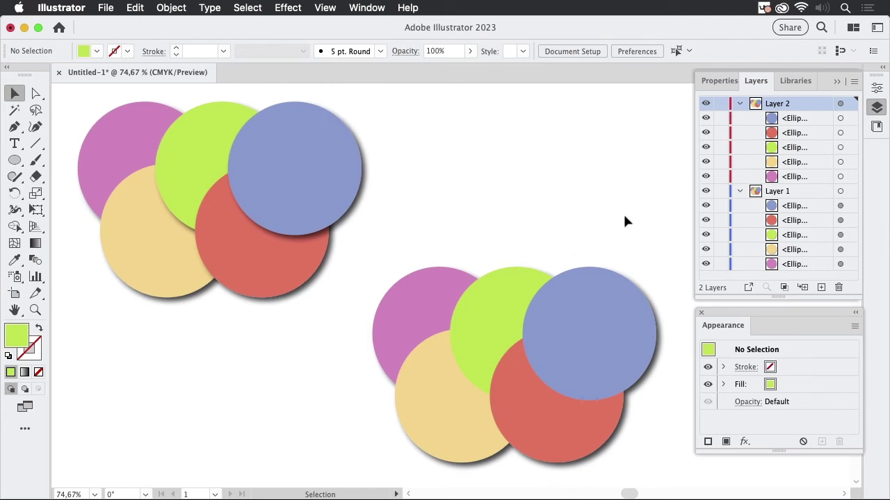
left_click(840, 103)
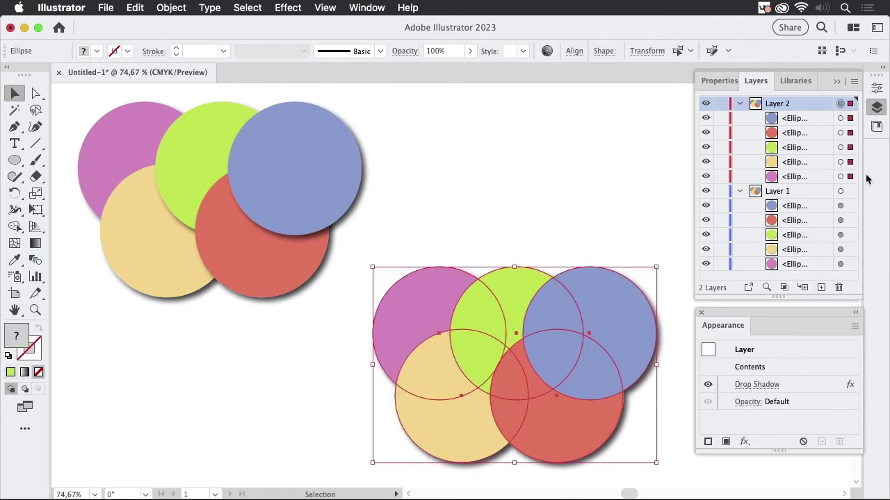
left_click(813, 386)
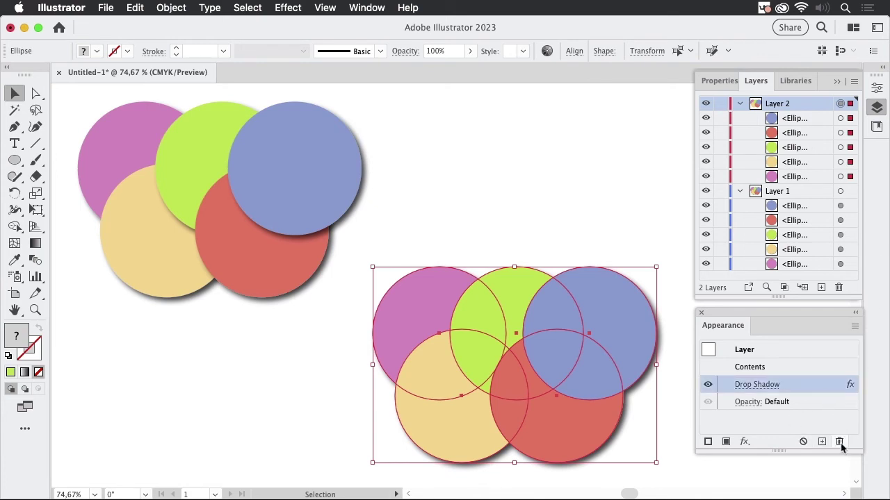
left_click(839, 442)
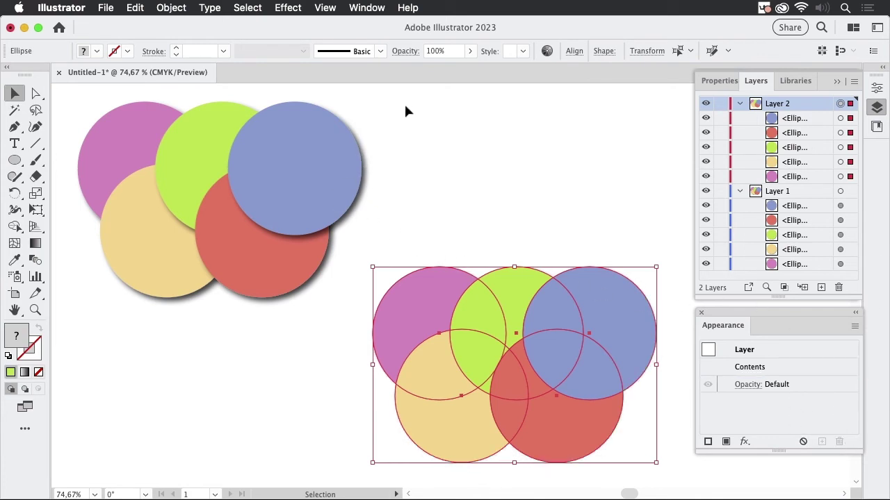
Step: Select the five upper circles on Layer 1, highlight their Drop Shadow, clear their entire appearance, and deselect them
left_click_drag(404, 102, 111, 242)
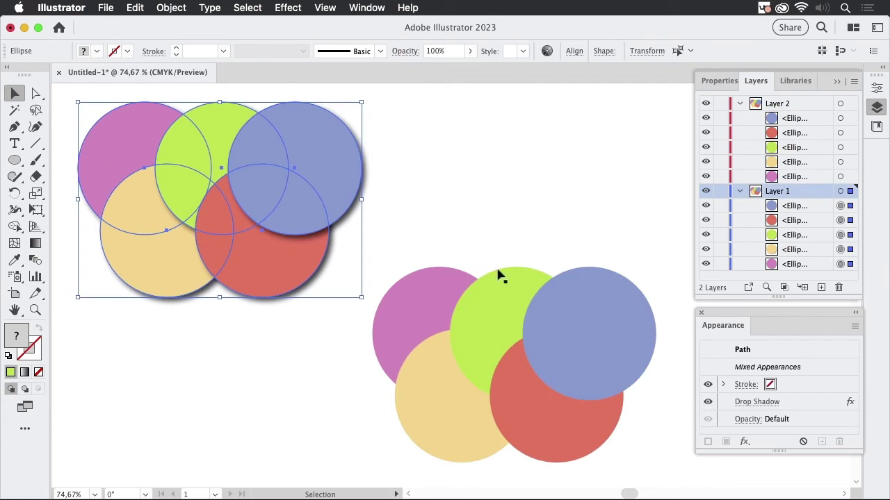
left_click(817, 403)
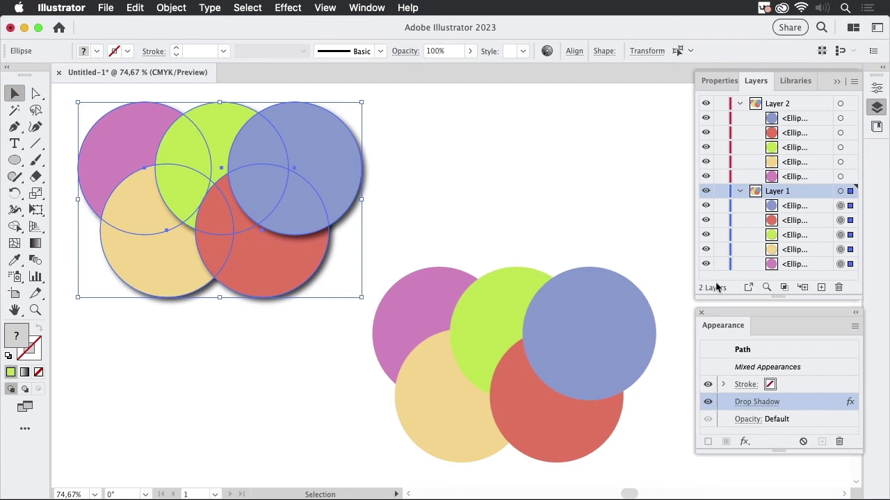
left_click(804, 443)
left_click(489, 192)
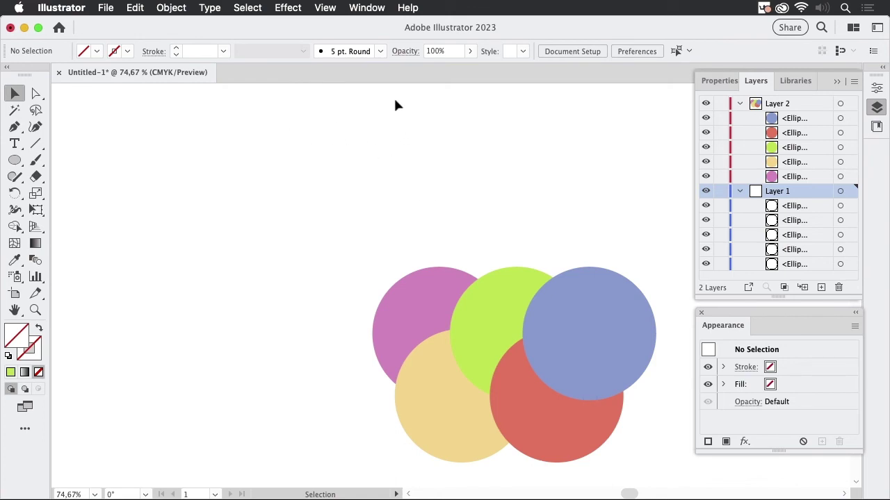
Step: Select the five circles without fill or stroke on Layer 1 and delete them
left_click_drag(399, 248, 602, 445)
left_click(445, 217)
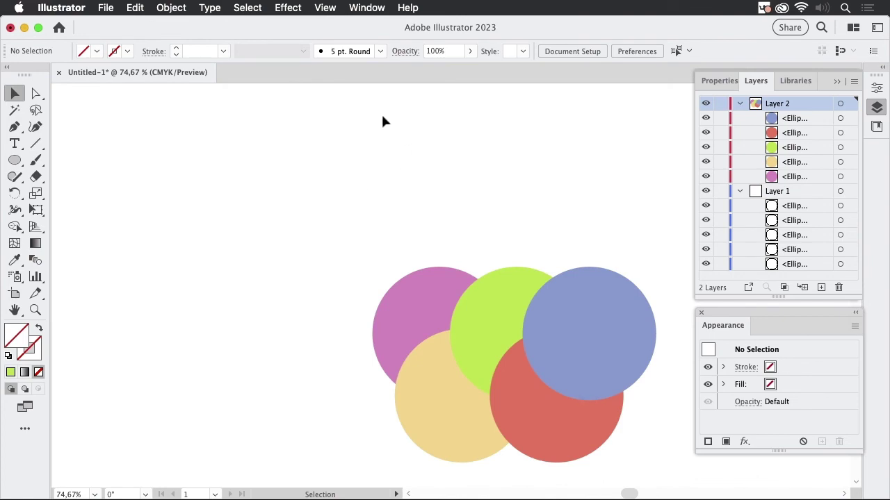
left_click_drag(95, 268, 99, 253)
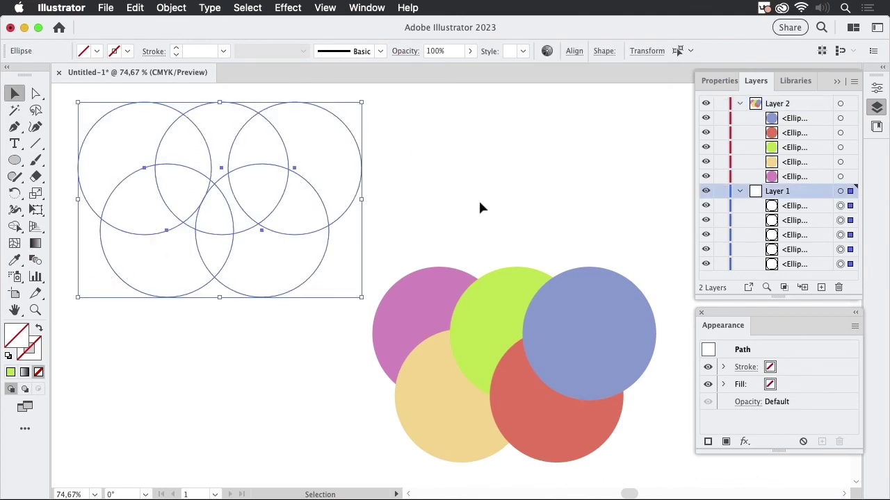
key("Delete")
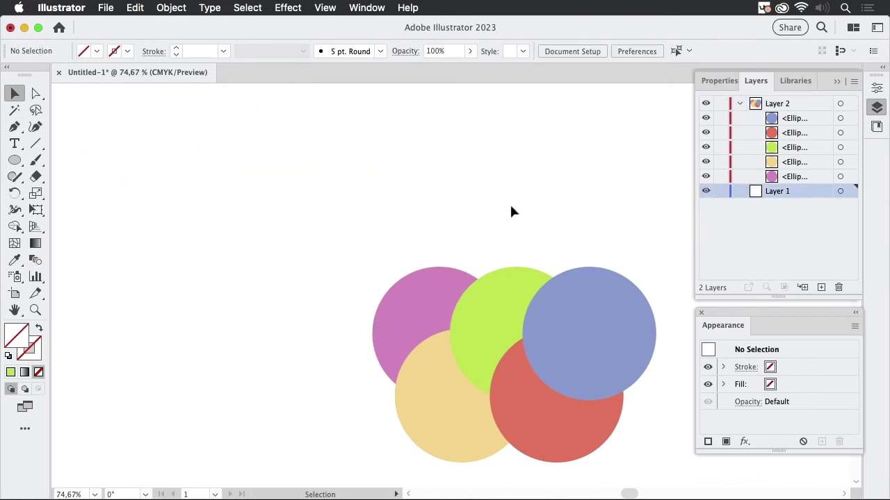
Step: Duplicate Layer 2's five circles into the empty area at their upper left and move the copies to Layer 1, leaving them selected
left_click_drag(390, 236, 594, 448)
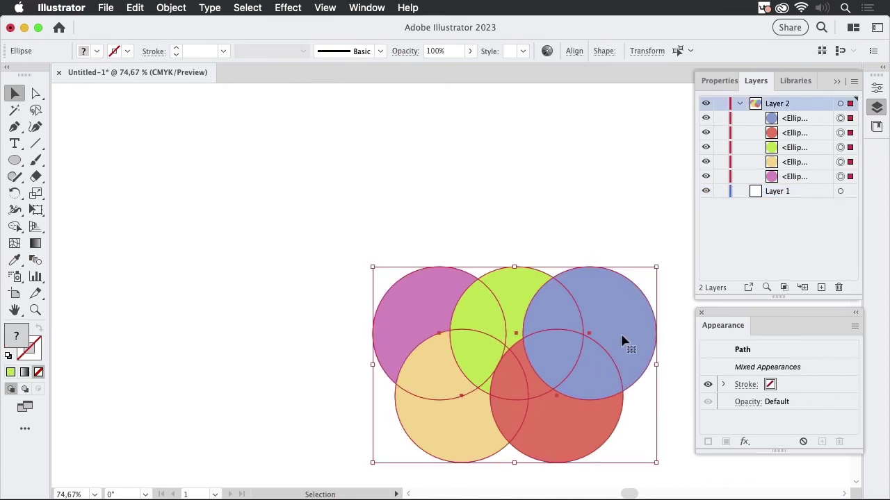
left_click_drag(605, 324, 310, 164)
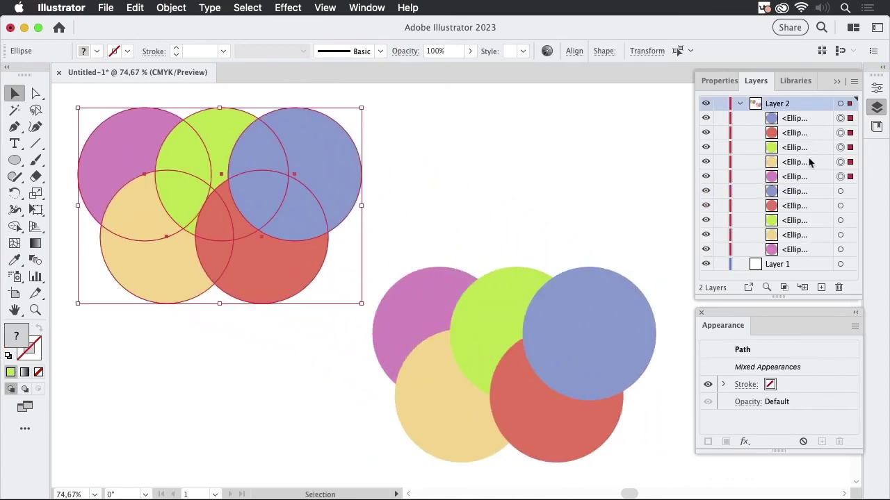
left_click_drag(849, 105, 851, 275)
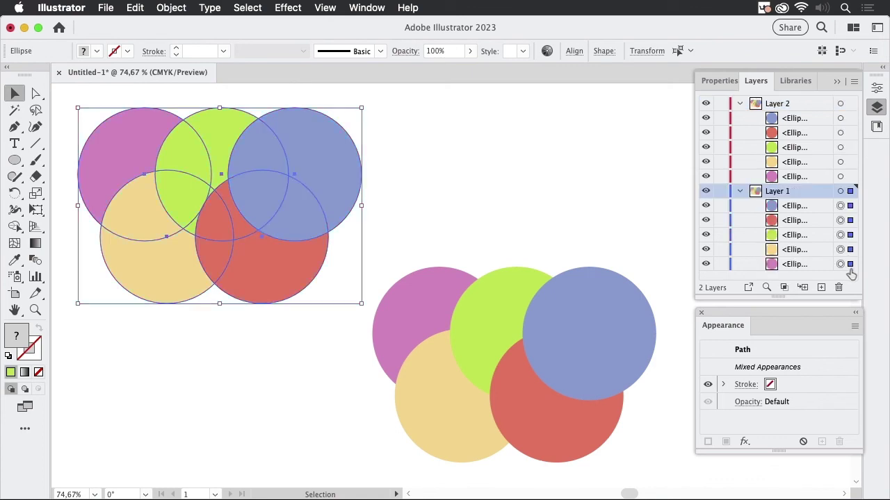
left_click(570, 179)
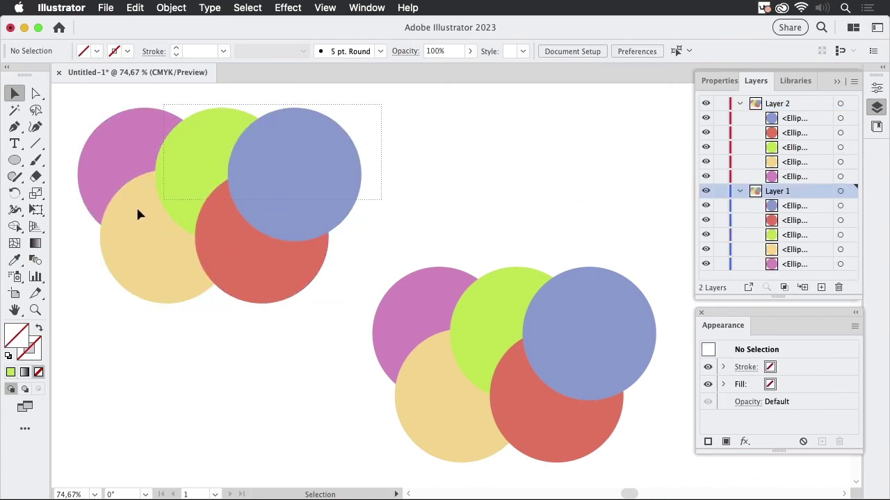
left_click_drag(82, 259, 81, 257)
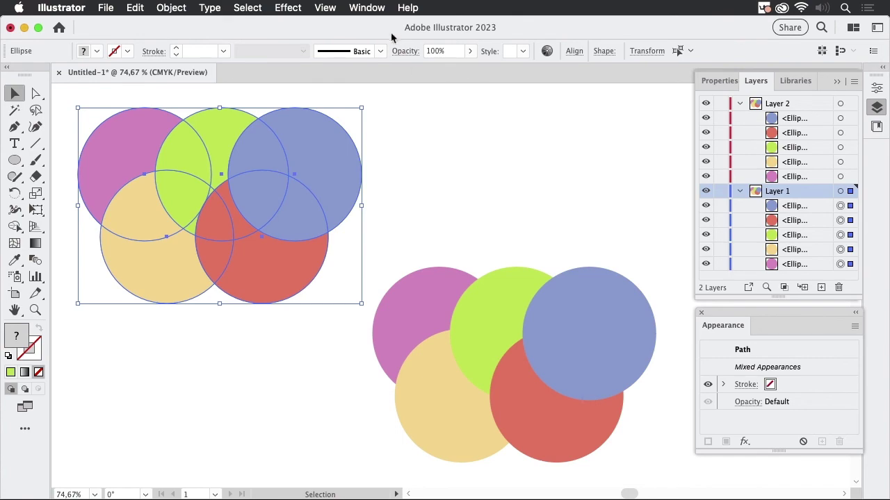
Step: Show the Graphic Styles, apply the Round Corners 2 pt style to the five selected circles on Layer 1, and deselect them
left_click(379, 12)
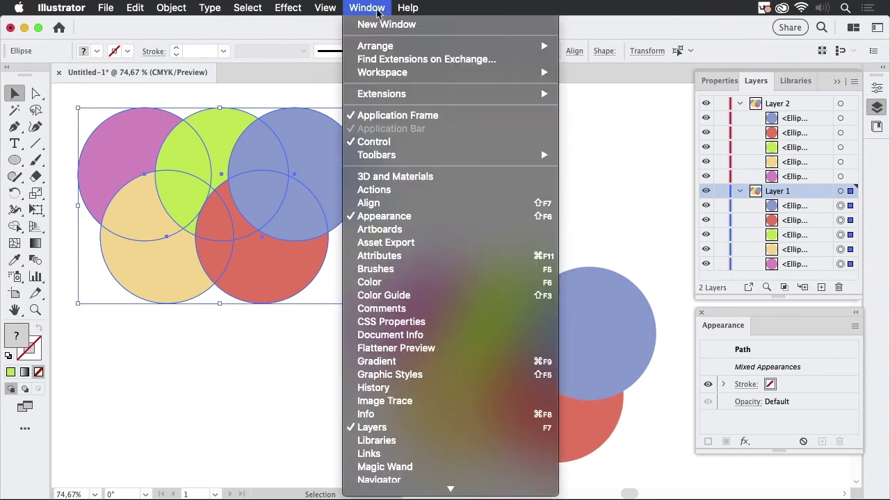
left_click(375, 376)
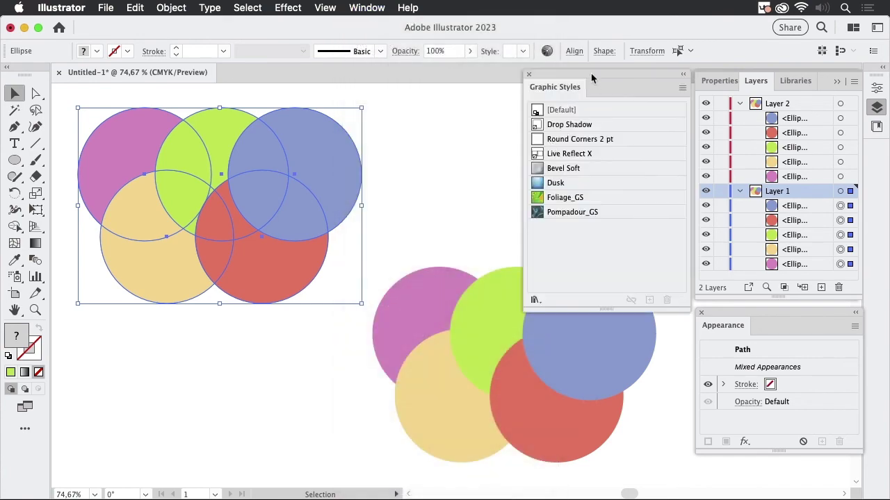
left_click_drag(591, 73, 461, 108)
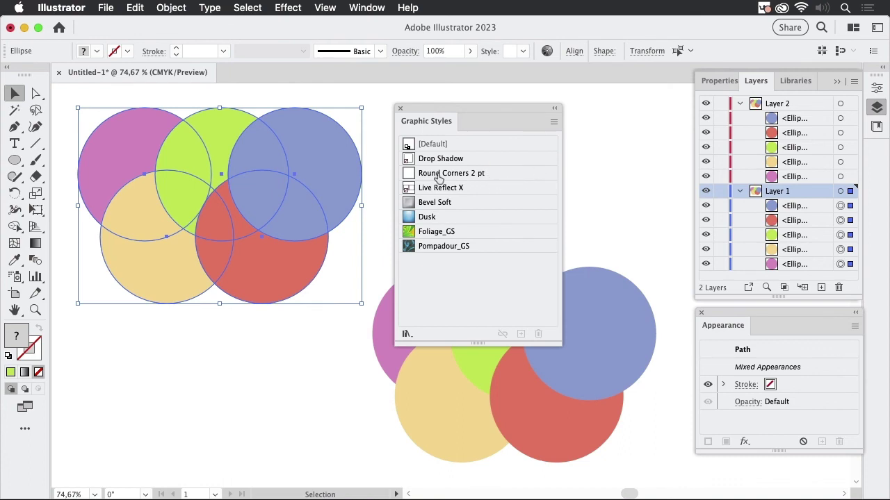
left_click(509, 174)
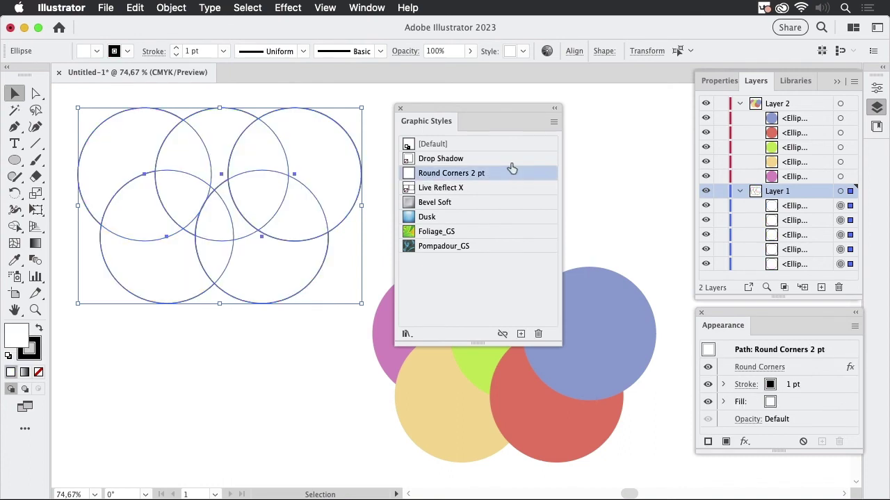
left_click_drag(501, 108, 613, 99)
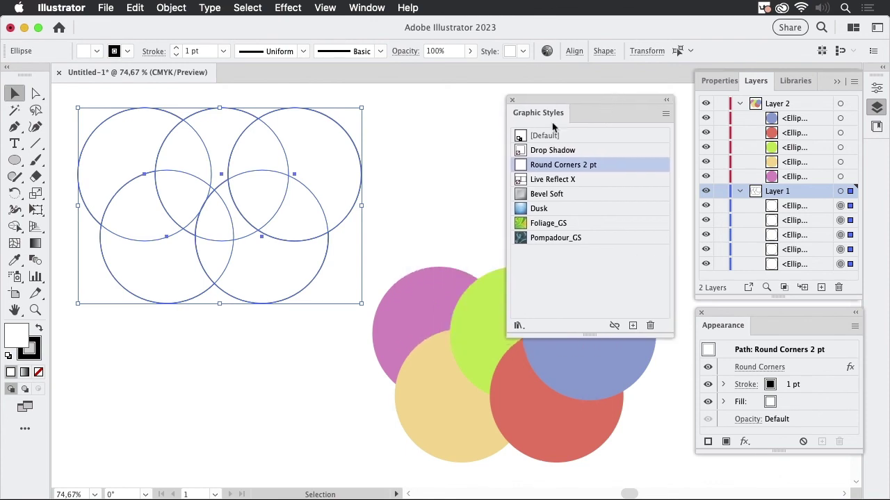
left_click(420, 188)
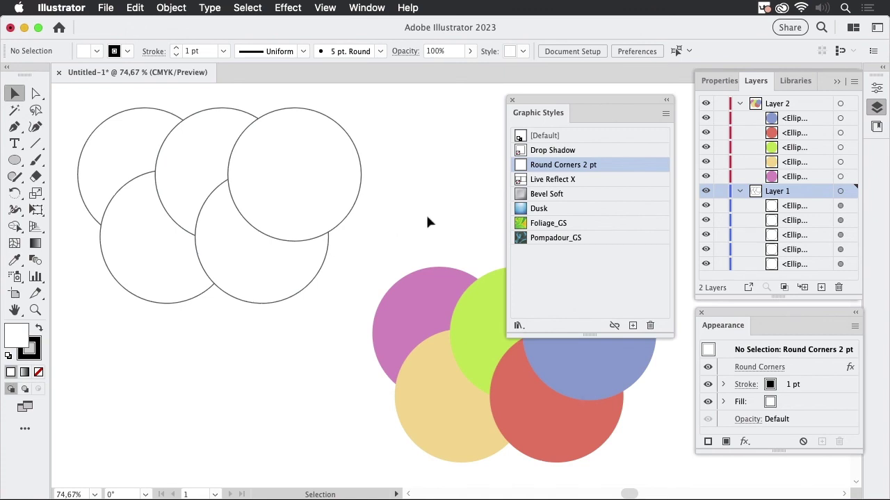
Step: Target Layer 2 as a whole, apply the Round Corners 2 pt graphic style to it, and deselect everything
left_click(840, 104)
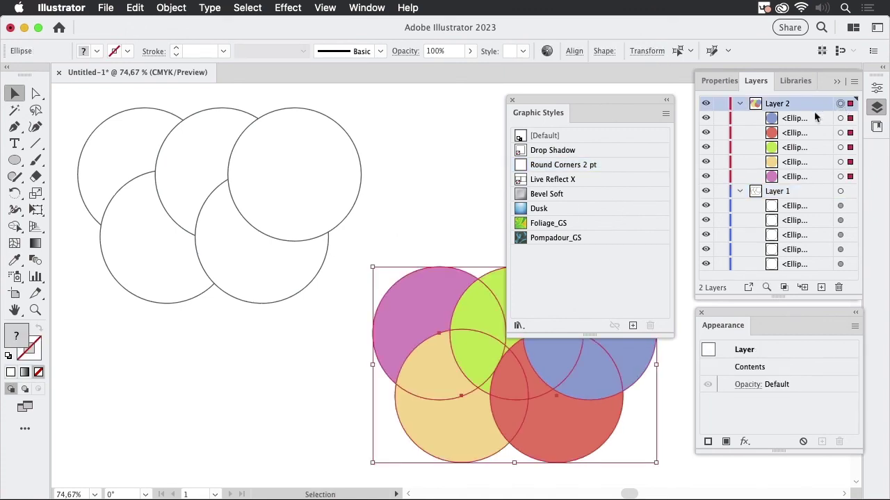
left_click_drag(639, 102, 371, 112)
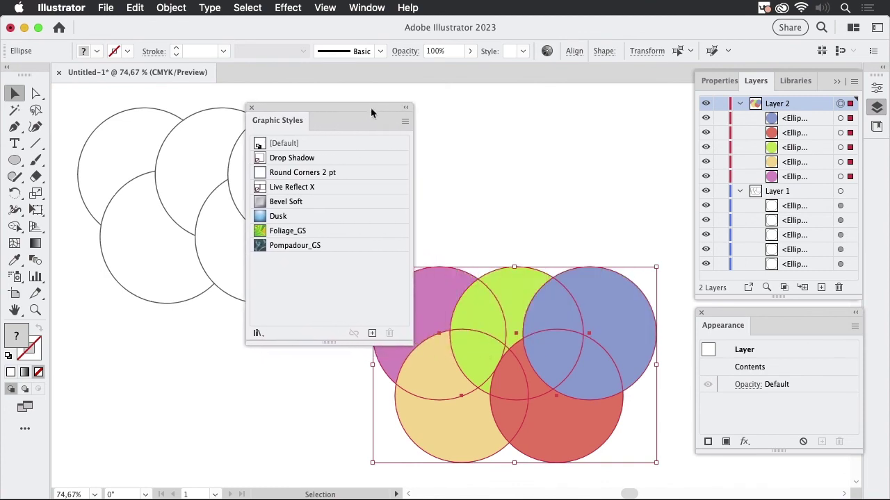
left_click(352, 179)
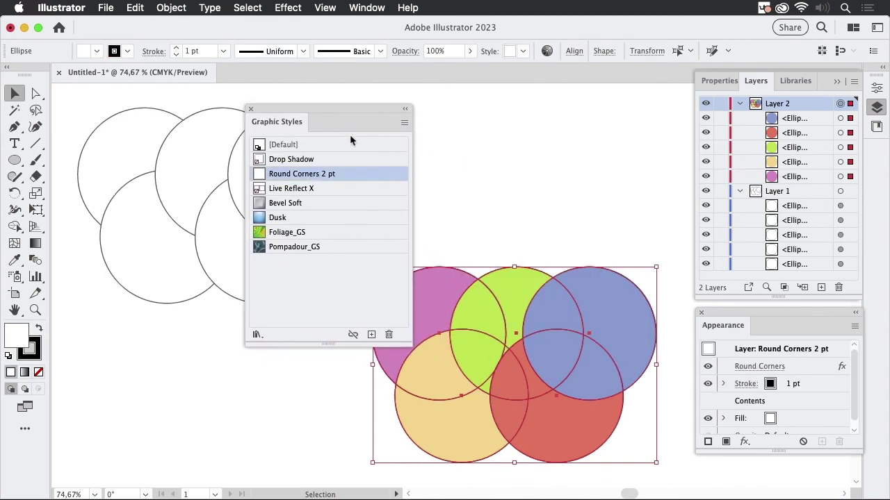
left_click_drag(350, 134, 208, 333)
left_click(440, 234)
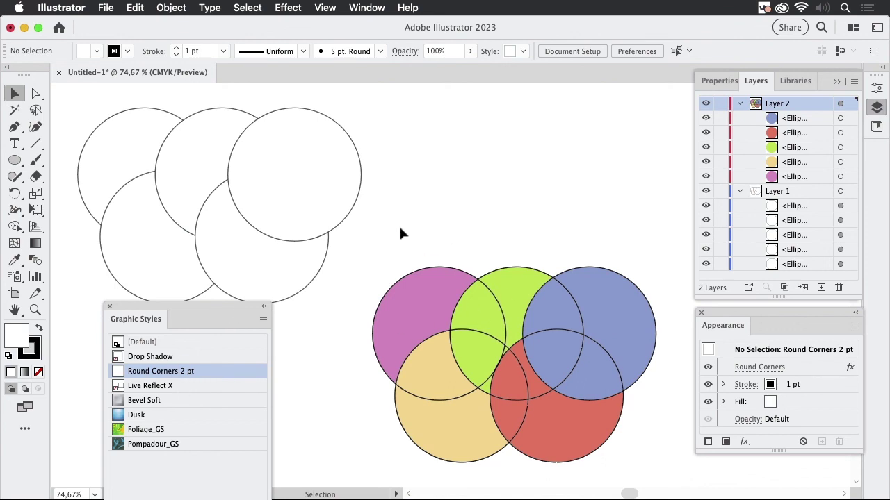
Step: Target Layer 2 again, enlarge the Appearance list to examine where Contents sits between stroke and fill, and deselect
left_click(839, 102)
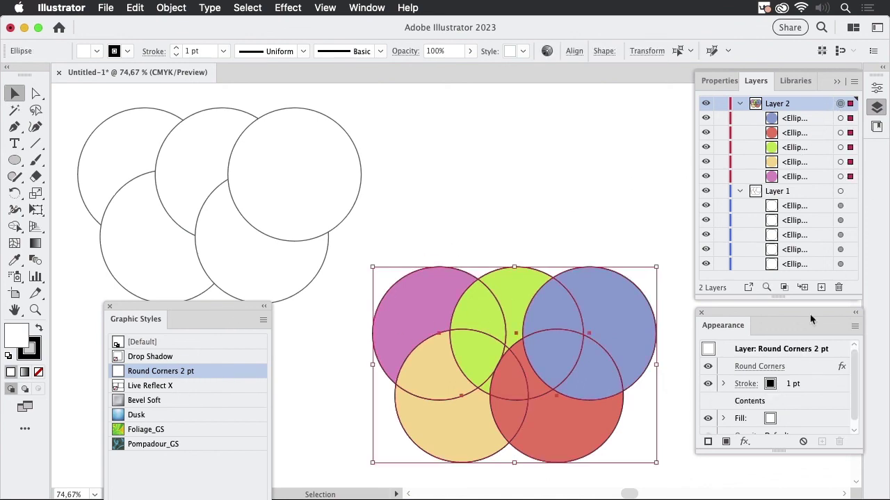
left_click_drag(783, 450, 784, 495)
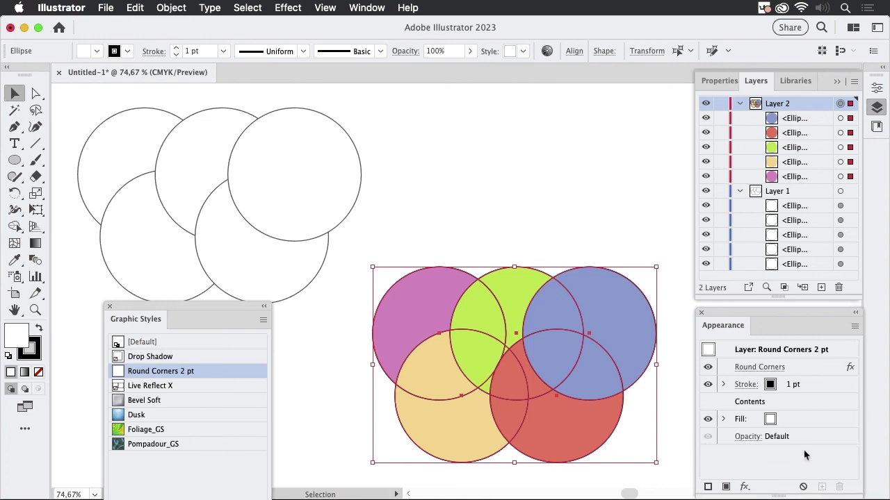
left_click(806, 401)
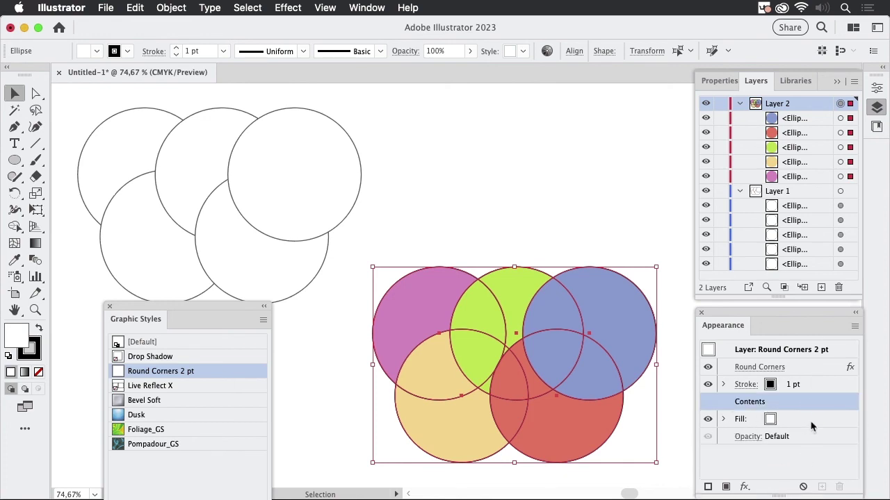
left_click(533, 223)
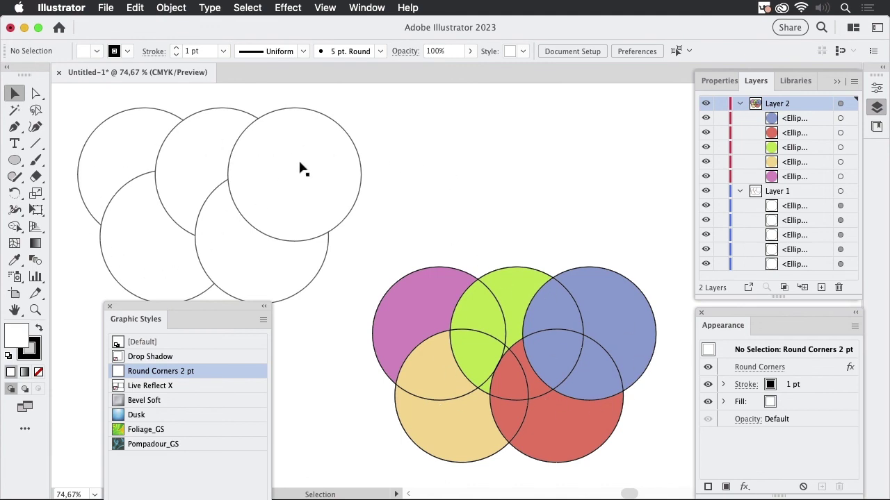
Step: Select the Layer 1 circles one after another to examine each one's own appearance attributes
left_click(225, 260)
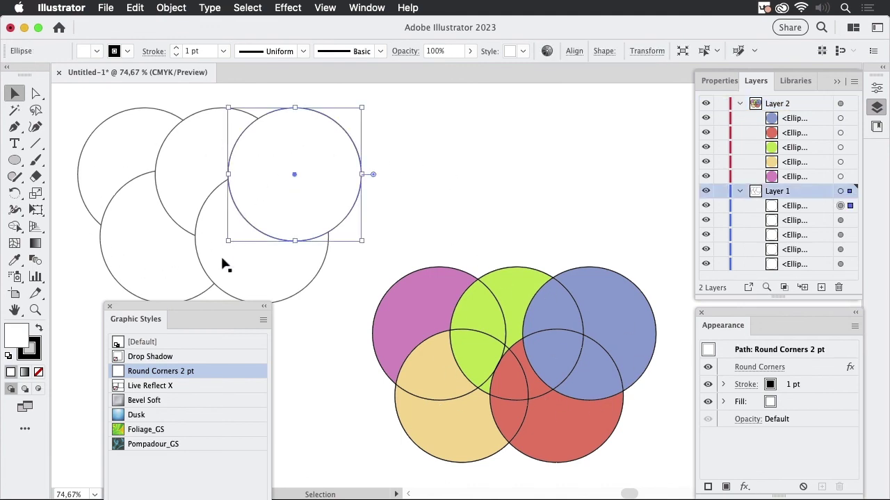
left_click(177, 166)
left_click(125, 154)
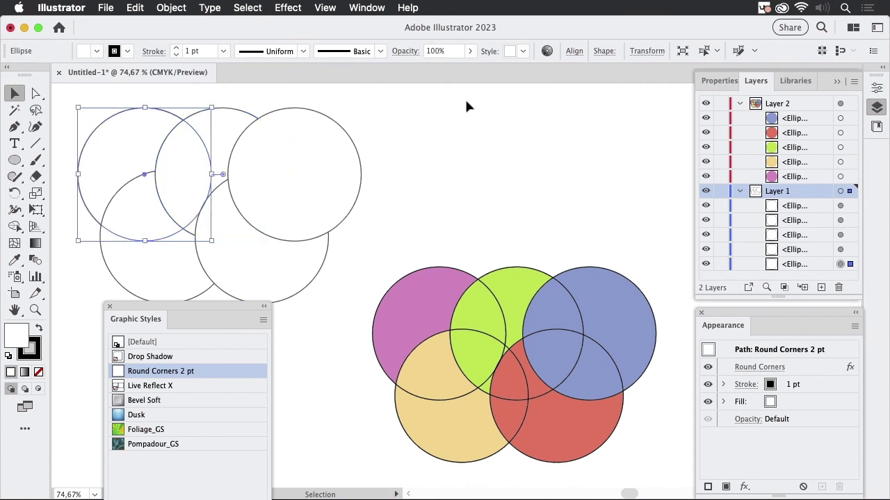